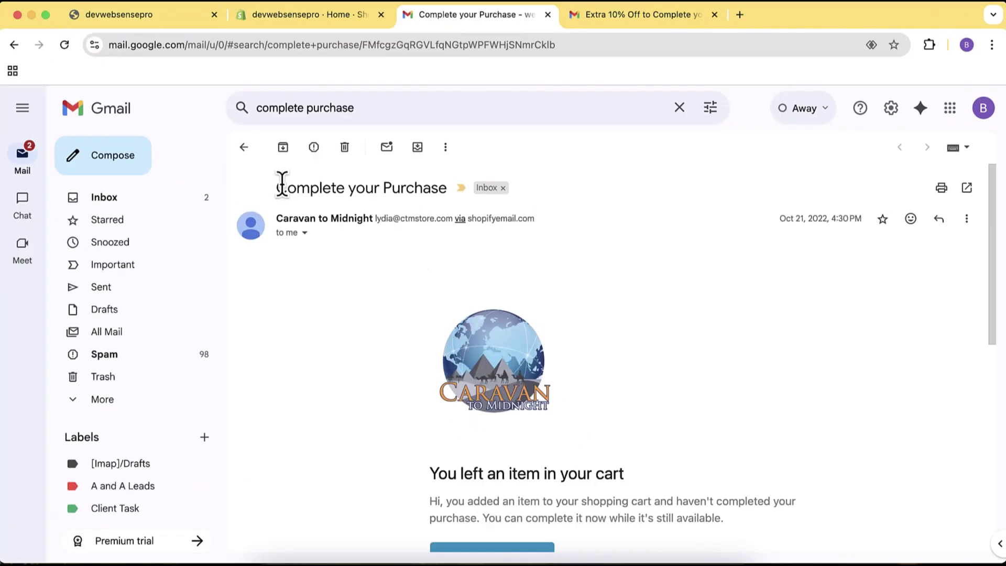
# Examine the subject line and body of the "Complete your Purchase" abandoned cart email
pyautogui.moveTo(282, 186); pyautogui.dragTo(391, 187)
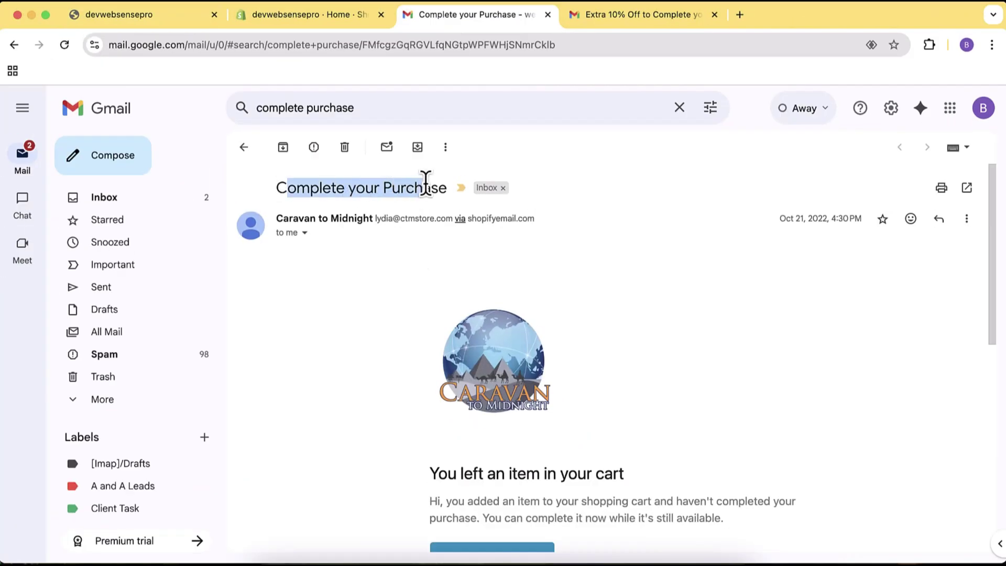
pyautogui.click(409, 191)
pyautogui.scroll(-5, 393, 258)
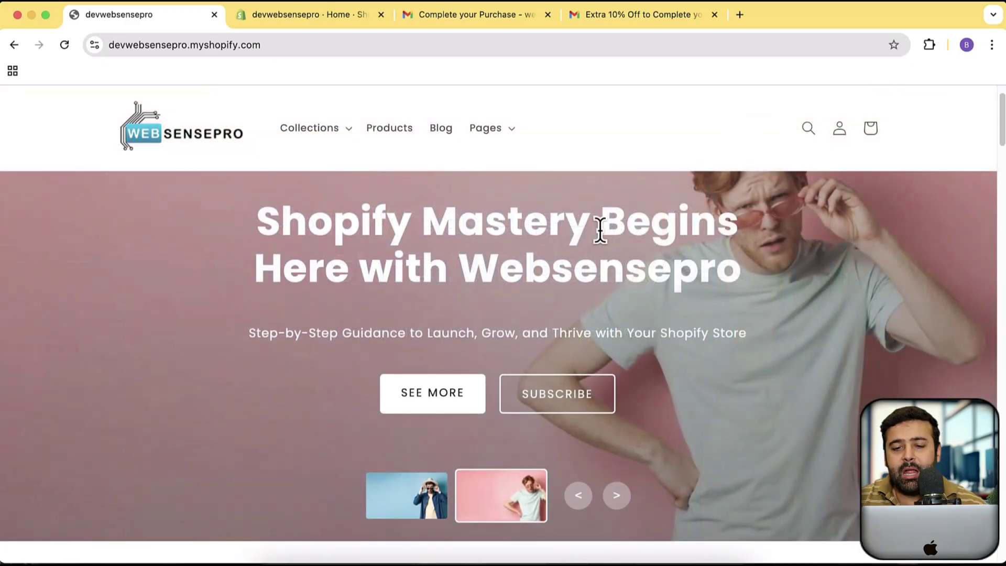
# Look over the devwebsensepro storefront home page, from the banner through the featured products to the Popular Picks section
pyautogui.scroll(-10, 600, 230)
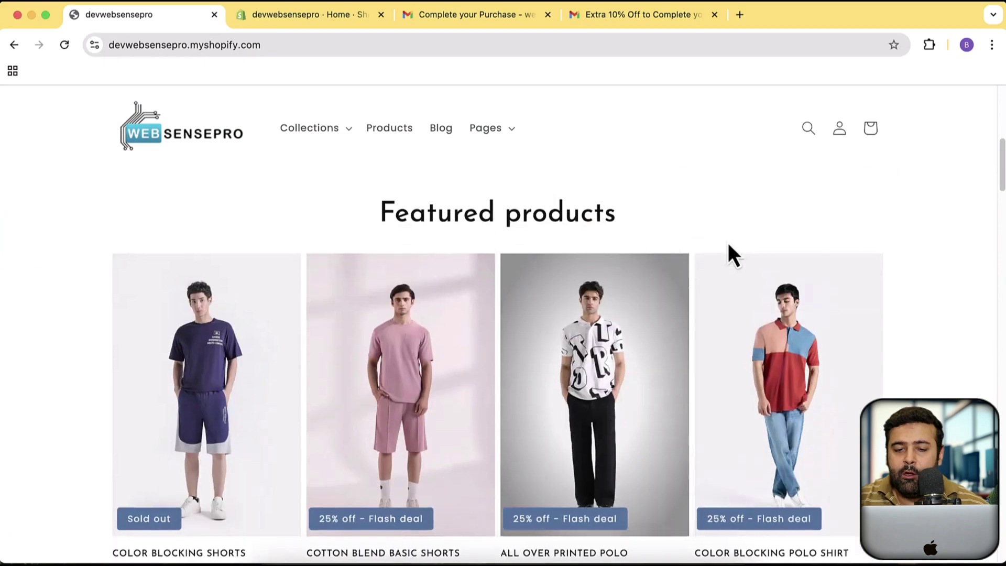
pyautogui.scroll(-8, 901, 276)
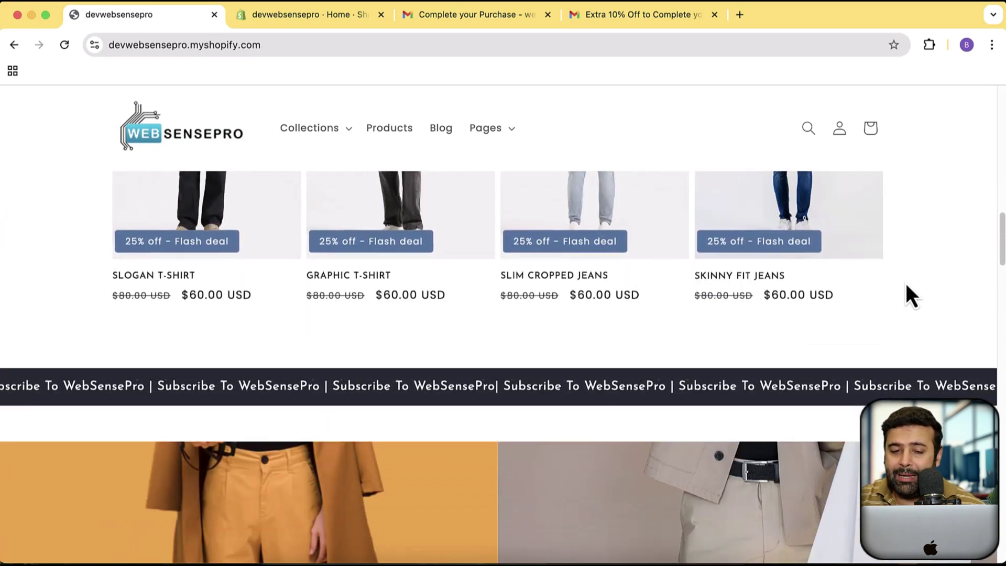
pyautogui.scroll(-3, 902, 273)
pyautogui.scroll(-2, 901, 268)
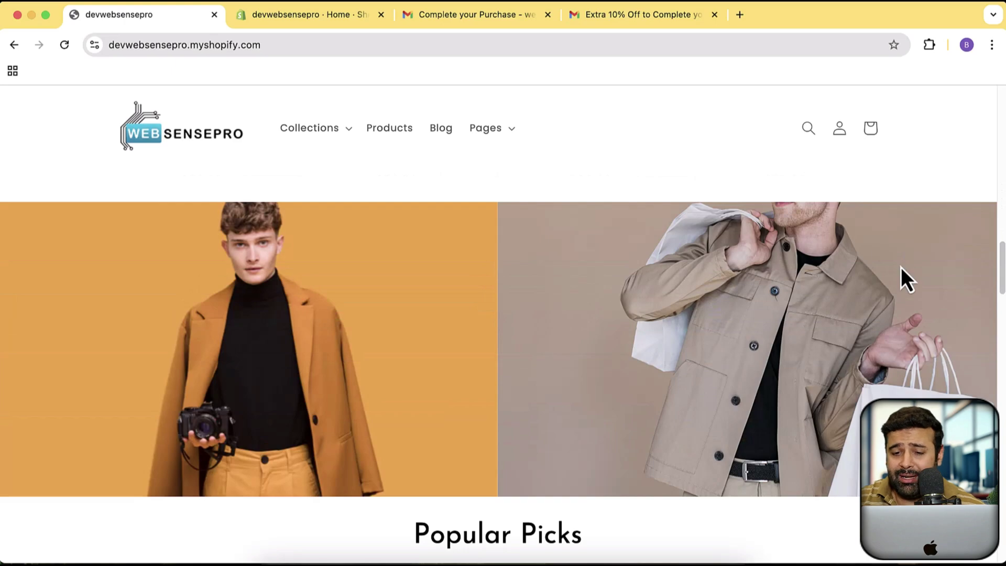
pyautogui.scroll(-2, 901, 267)
pyautogui.scroll(10, 901, 267)
pyautogui.scroll(10, 901, 267)
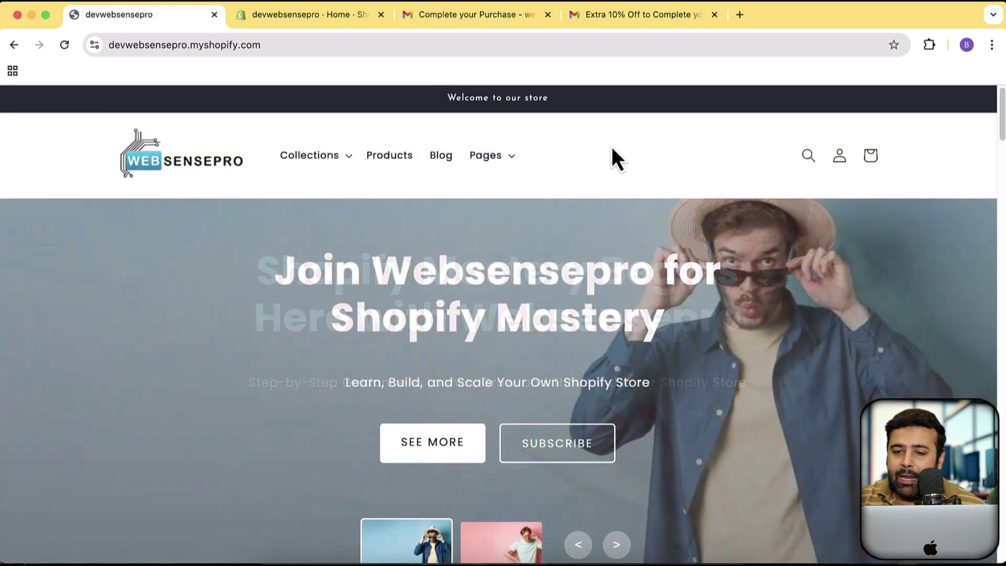
pyautogui.scroll(-15, 784, 269)
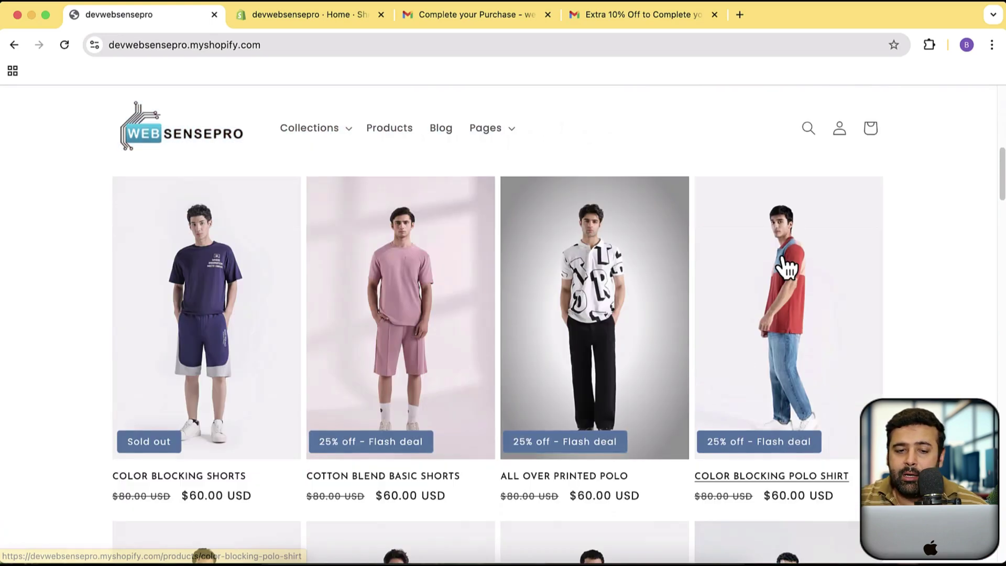
pyautogui.scroll(12, 794, 293)
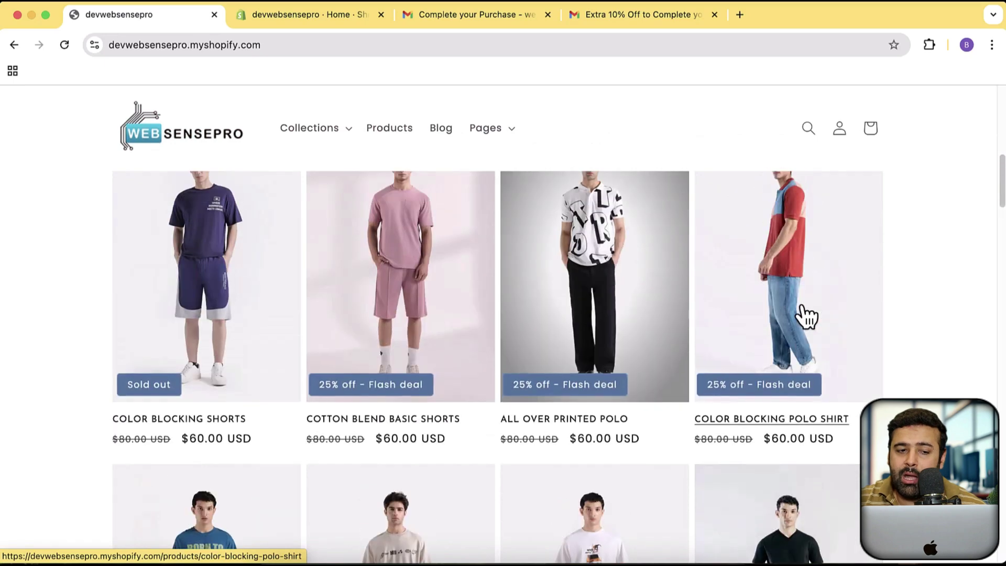
pyautogui.scroll(5, 802, 314)
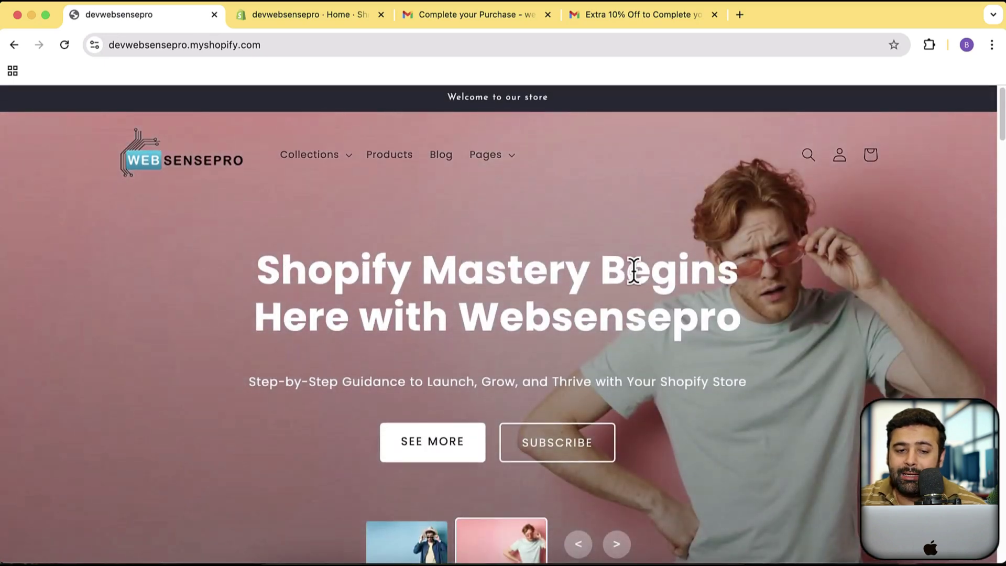
pyautogui.scroll(-9, 642, 262)
pyautogui.scroll(-5, 650, 246)
pyautogui.scroll(10, 647, 235)
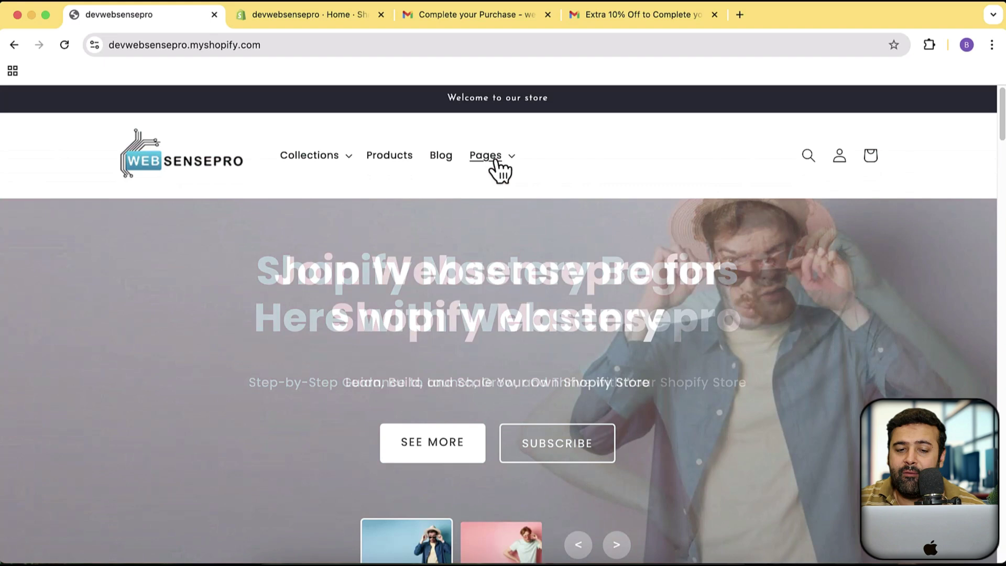
# View the contents of the storefront's Pages and Collections navigation menus, leaving both closed
pyautogui.click(487, 160)
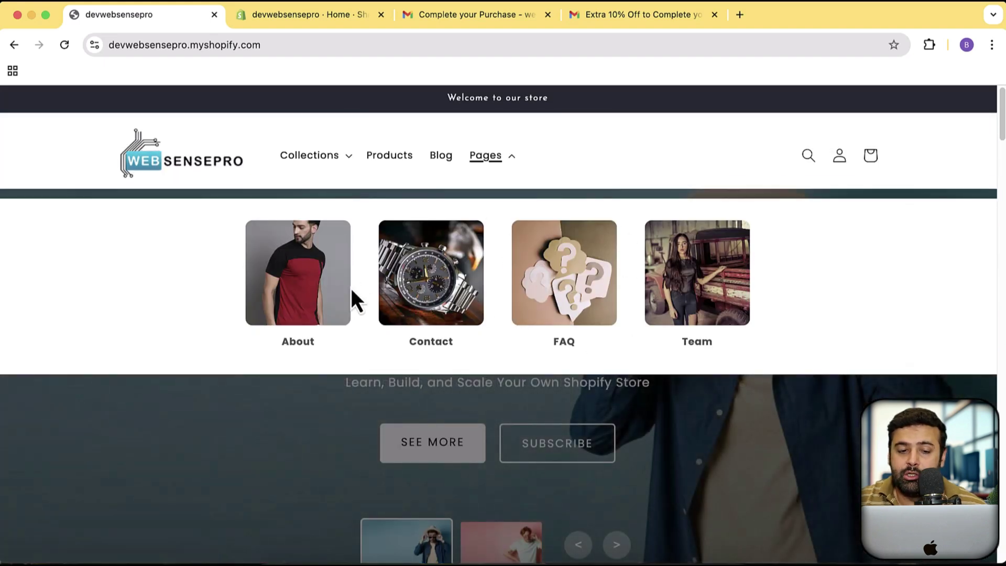
pyautogui.click(348, 164)
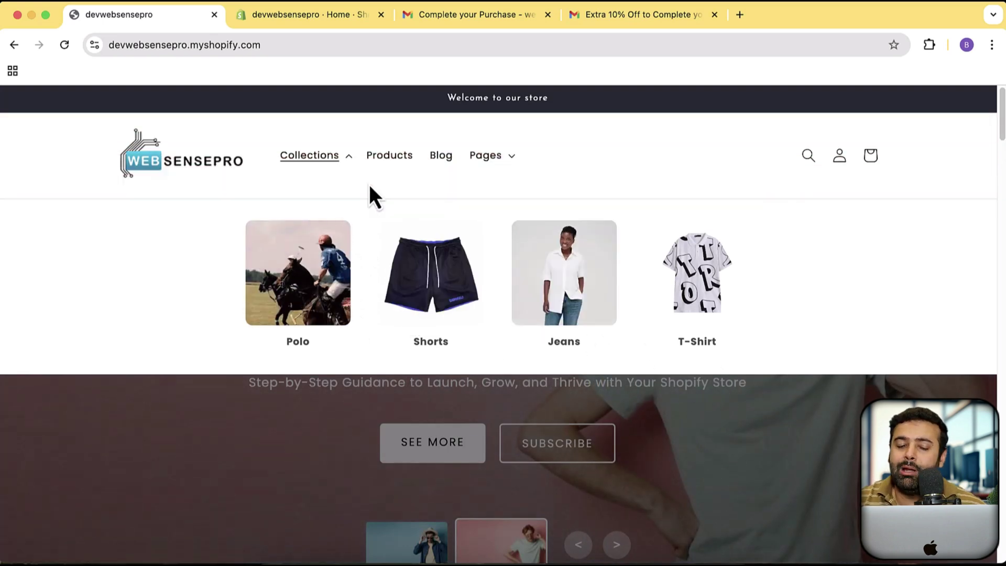
pyautogui.click(348, 164)
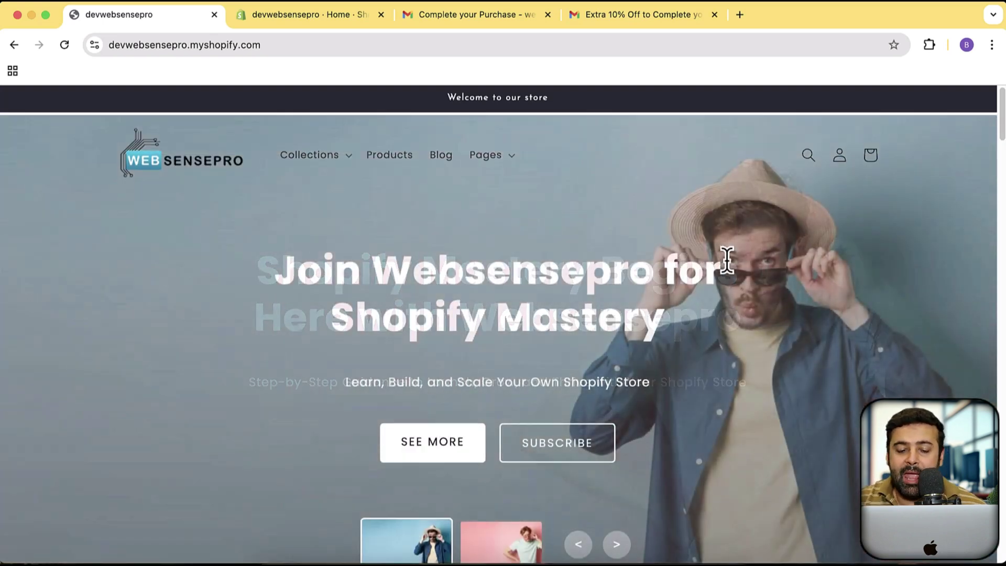
# View the home page banner's next and previous slides and the featured products below it
pyautogui.scroll(-2, 725, 258)
pyautogui.scroll(2, 690, 352)
pyautogui.scroll(-1, 691, 352)
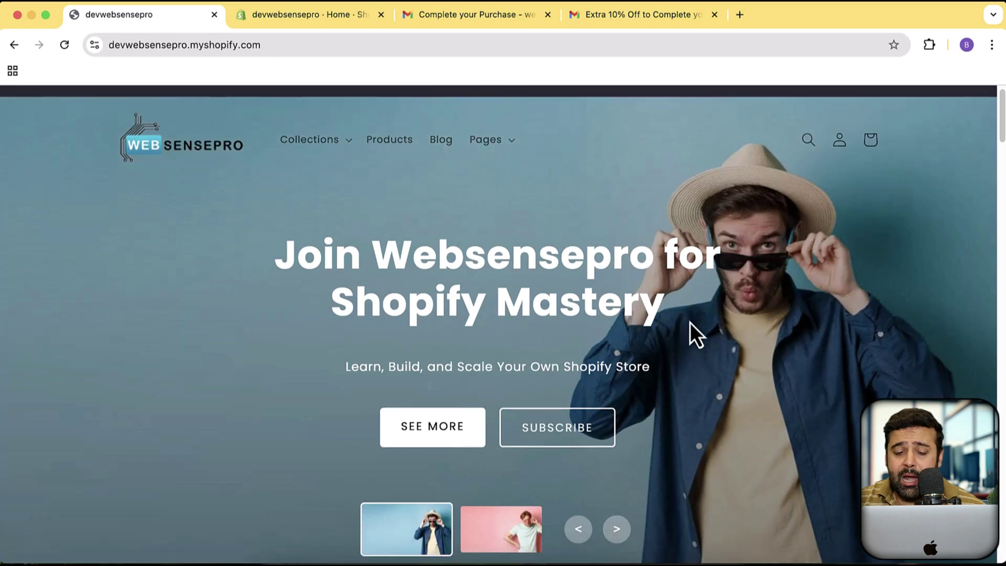
pyautogui.click(625, 477)
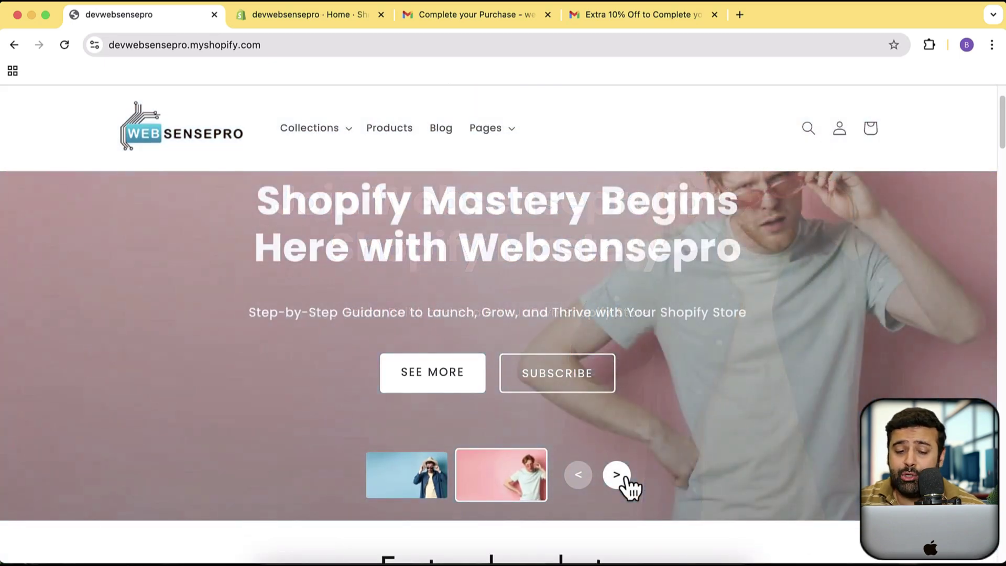
pyautogui.click(578, 476)
pyautogui.scroll(1, 759, 367)
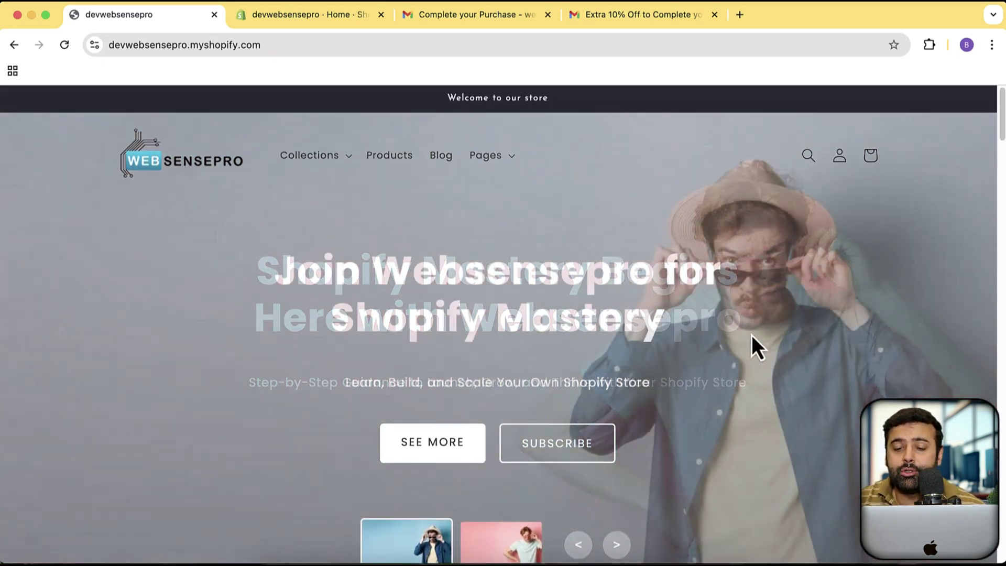
pyautogui.scroll(-6, 741, 292)
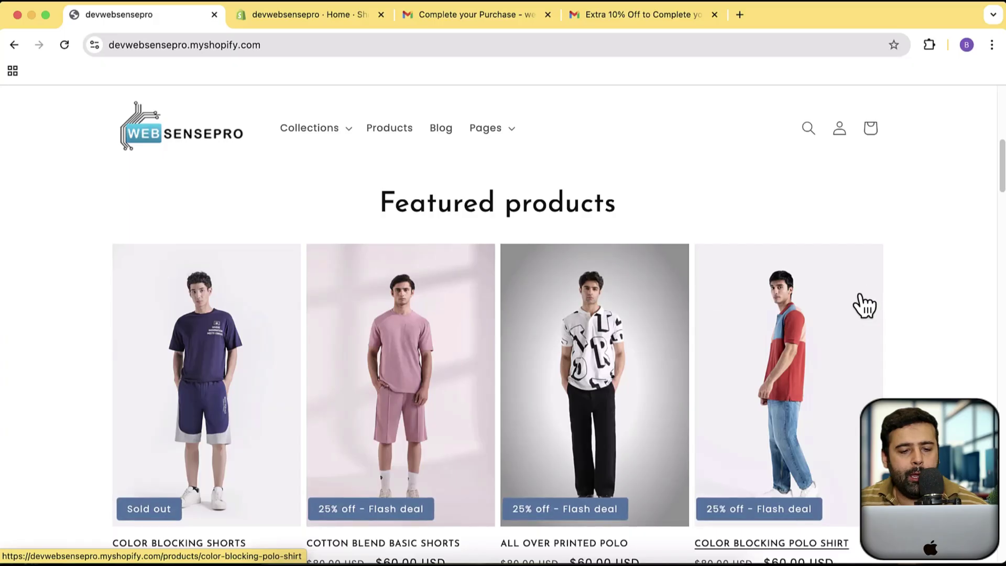
pyautogui.scroll(10, 759, 288)
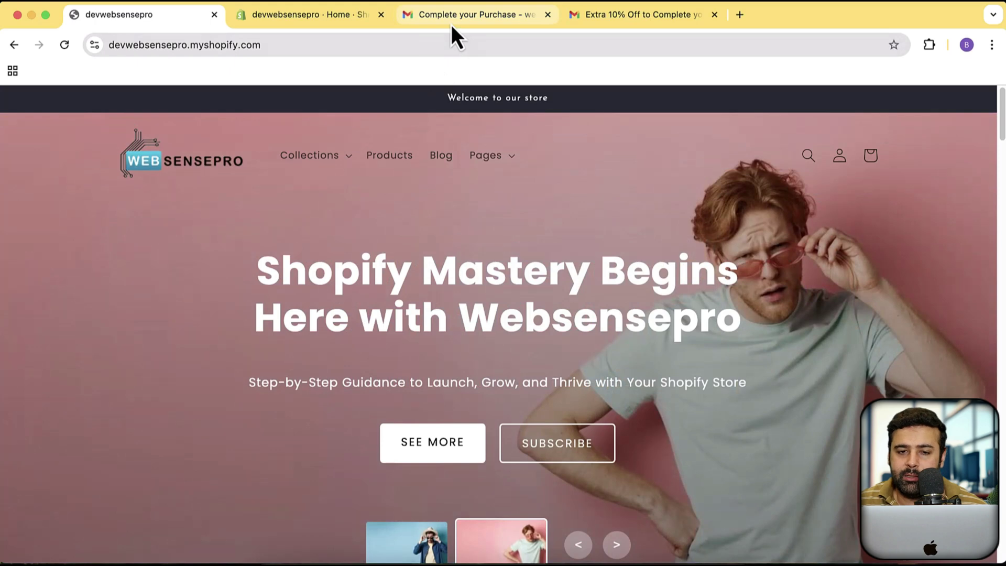
# Switch to the "Complete your Purchase" email in Gmail and review its subject, cart message and listed item
pyautogui.click(451, 24)
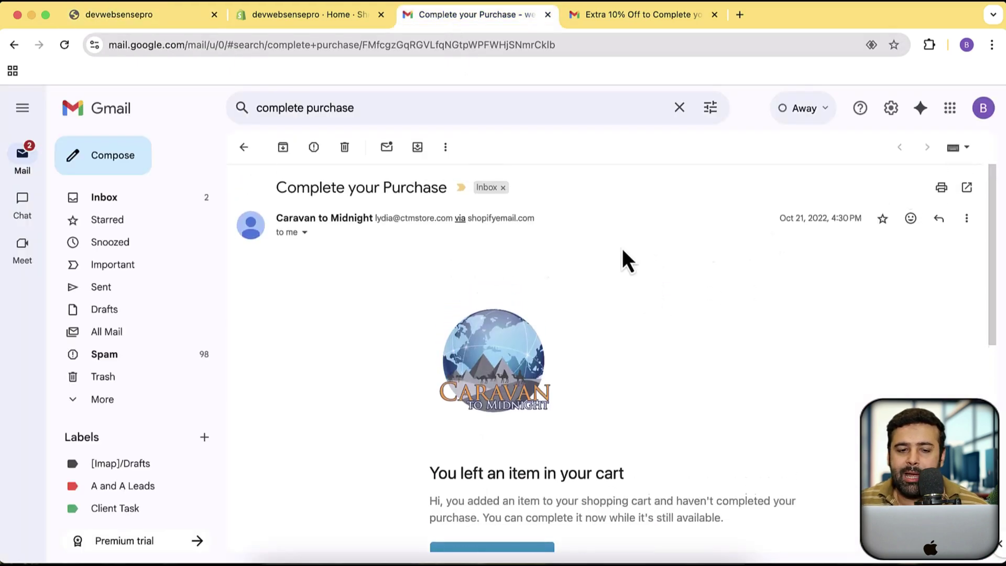
pyautogui.moveTo(285, 186); pyautogui.dragTo(407, 193)
pyautogui.click(406, 193)
pyautogui.scroll(-5, 773, 339)
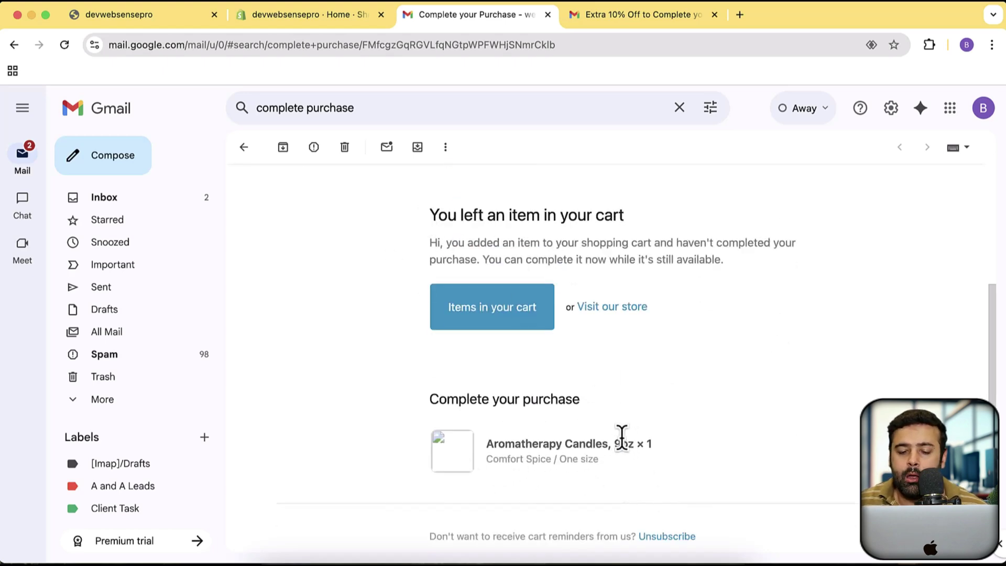
pyautogui.scroll(-2, 630, 398)
pyautogui.scroll(5, 630, 392)
pyautogui.scroll(-3, 630, 392)
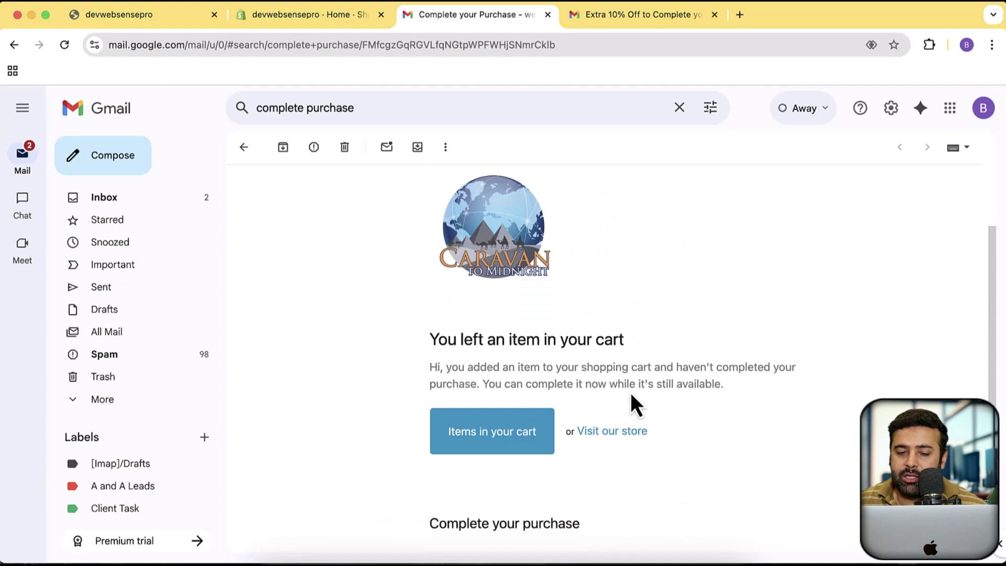
pyautogui.scroll(1, 630, 392)
pyautogui.scroll(5, 631, 392)
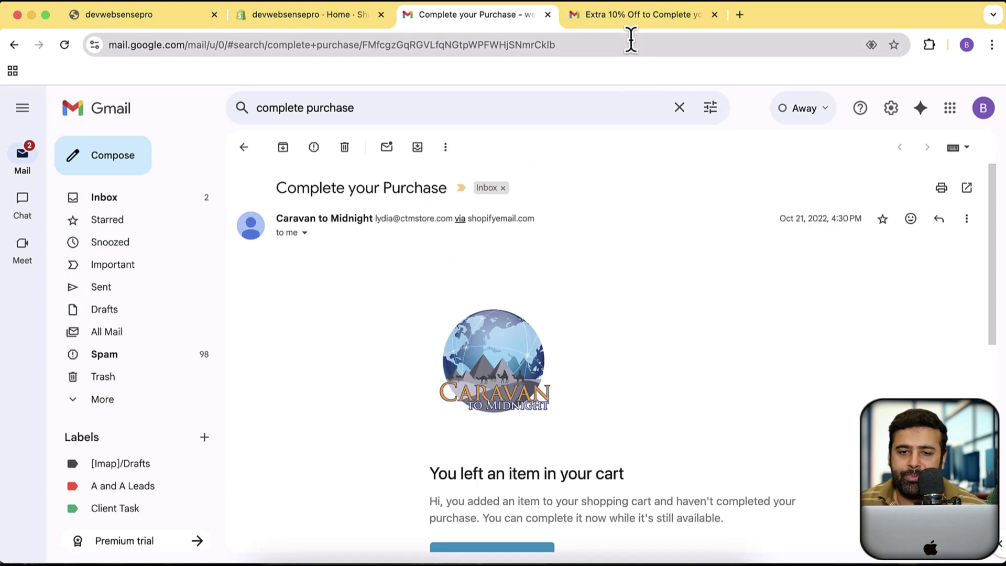
# Switch to the "Extra 10% Off to Complete your Purchase" email and review its subject and cart message
pyautogui.click(621, 24)
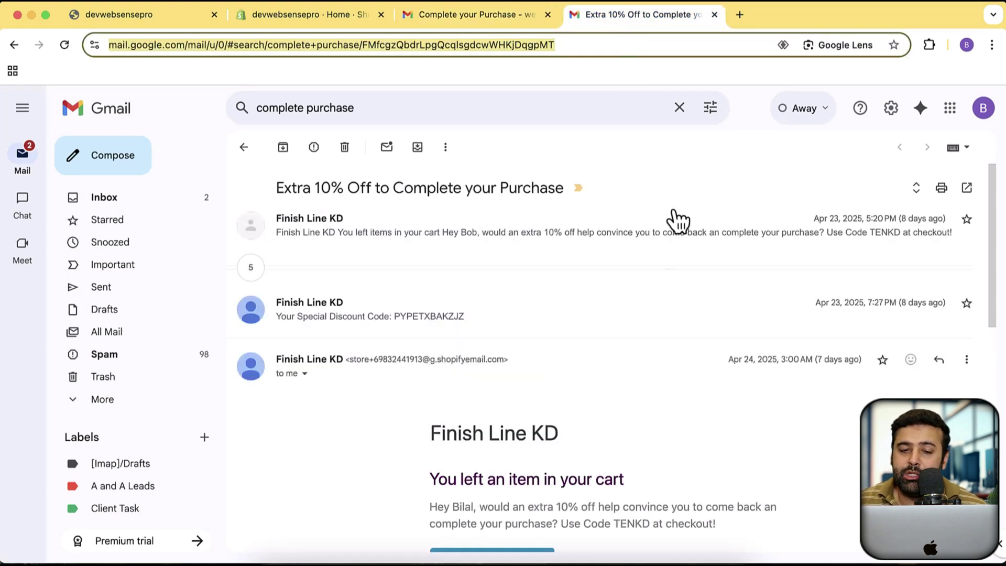
pyautogui.scroll(-5, 676, 220)
pyautogui.scroll(2, 675, 219)
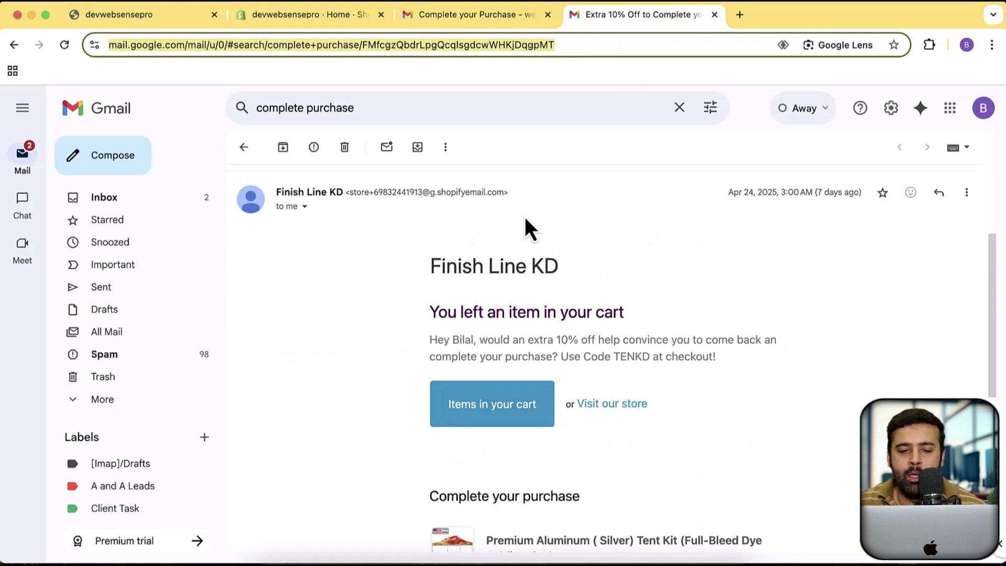
pyautogui.scroll(3, 492, 304)
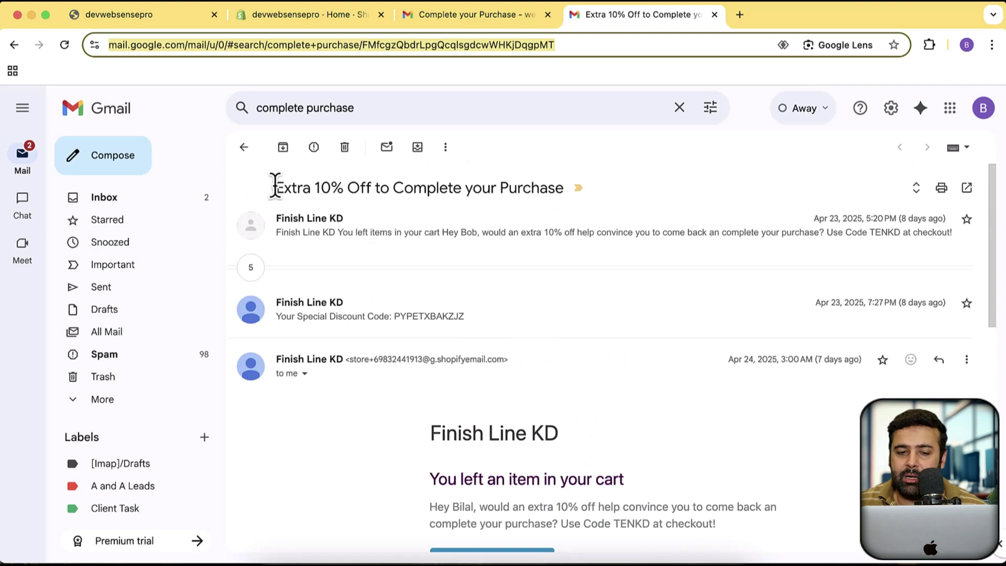
pyautogui.moveTo(275, 186); pyautogui.dragTo(552, 193)
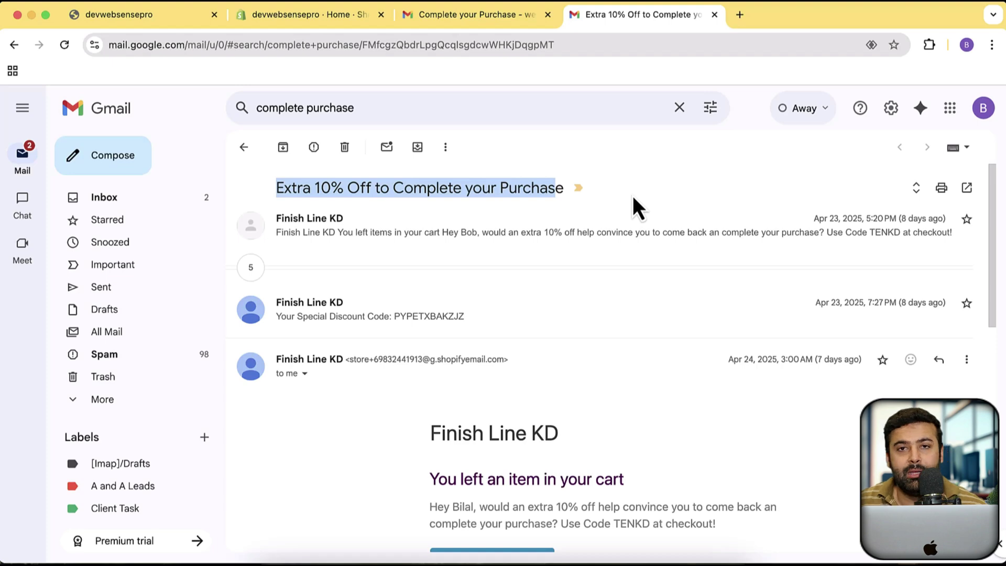
pyautogui.scroll(-5, 633, 196)
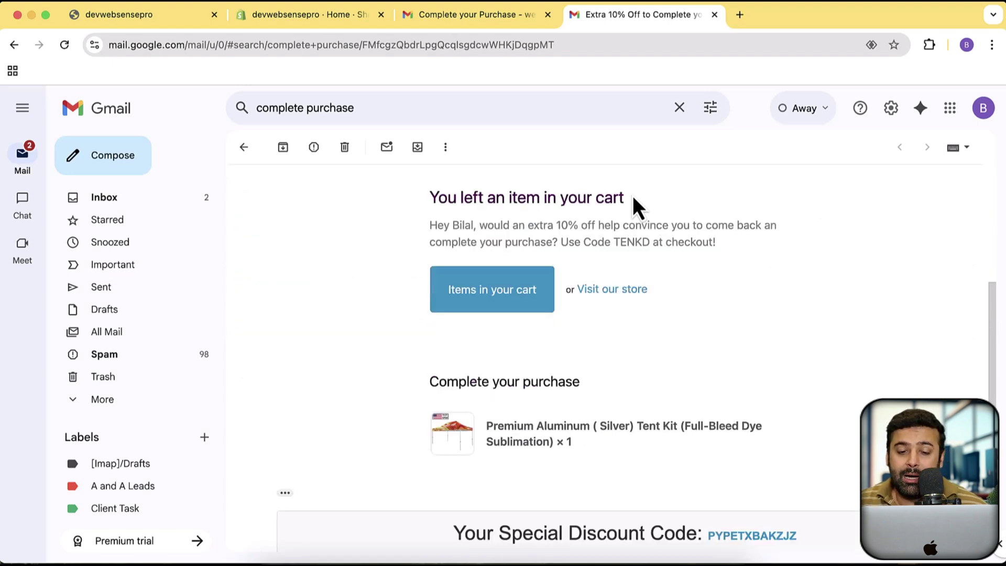
pyautogui.scroll(3, 703, 242)
pyautogui.scroll(-3, 704, 242)
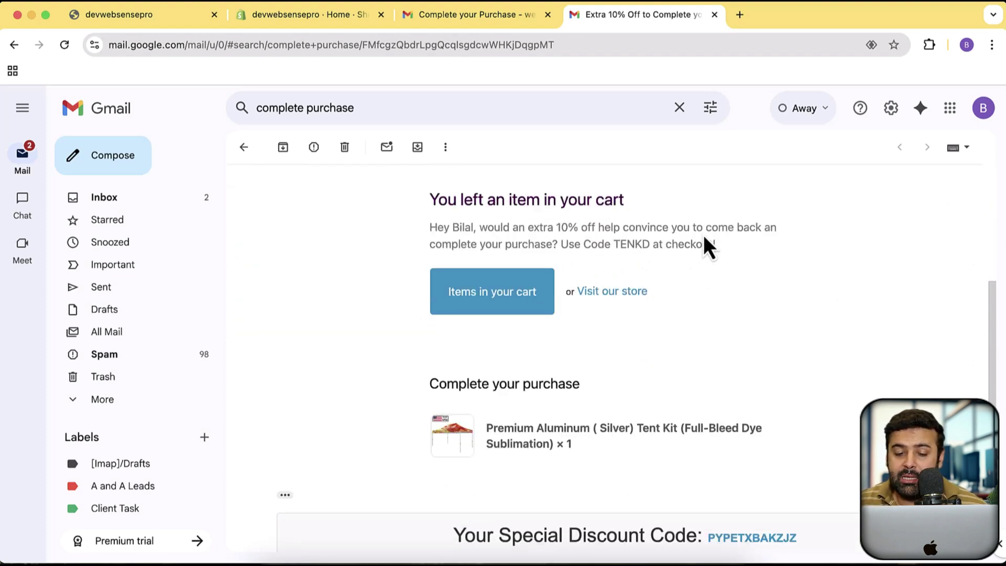
# Examine the special discount code section near the end of the Finish Line KD email
pyautogui.scroll(-2, 703, 242)
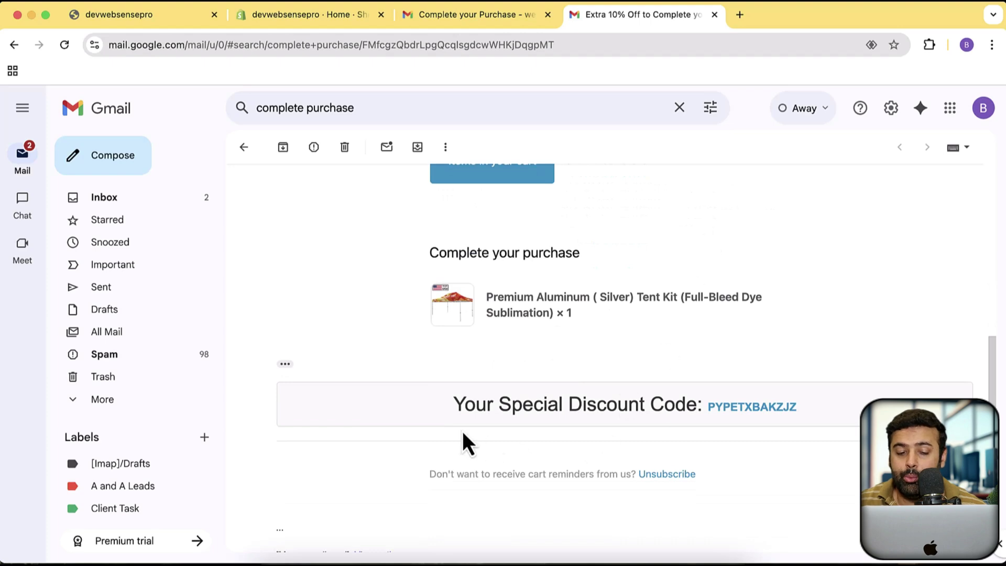
pyautogui.moveTo(453, 403); pyautogui.dragTo(686, 403)
pyautogui.scroll(8, 665, 386)
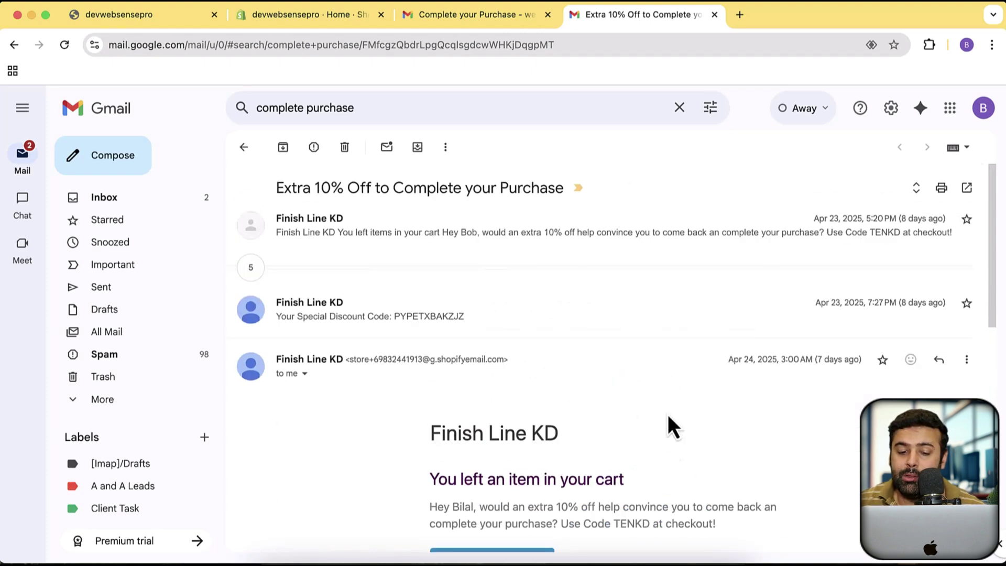
pyautogui.scroll(-8, 622, 400)
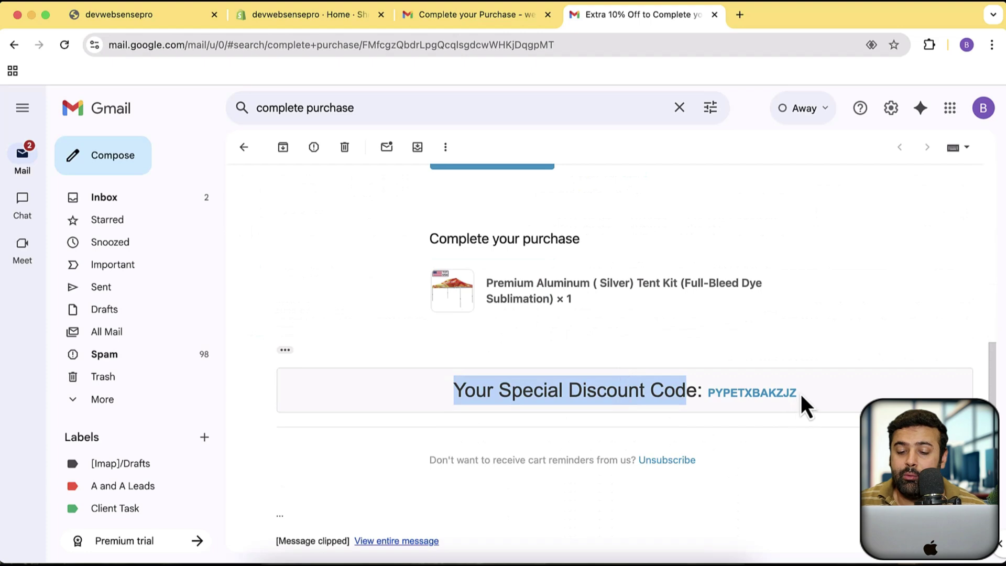
pyautogui.moveTo(800, 394); pyautogui.dragTo(702, 388)
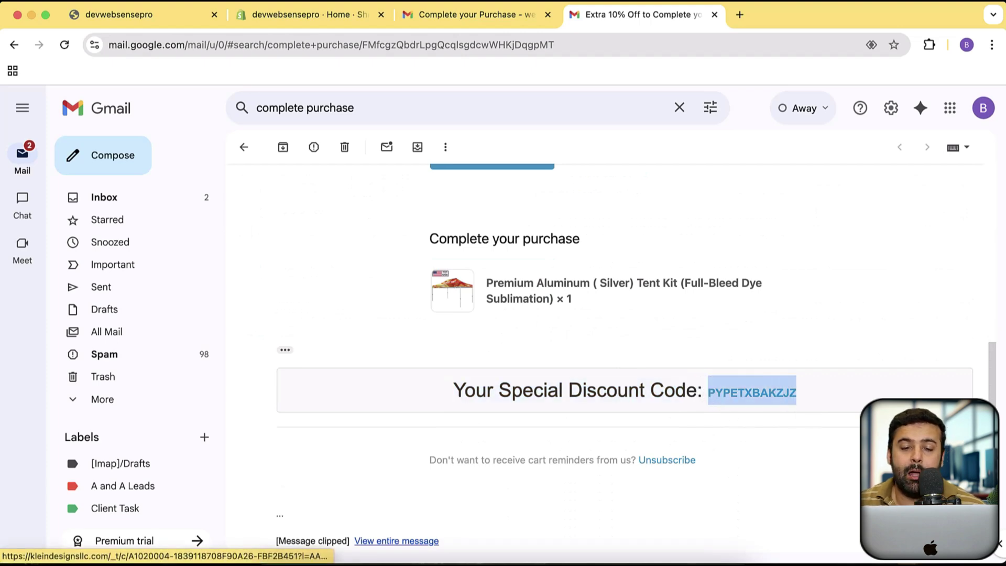
pyautogui.click(733, 346)
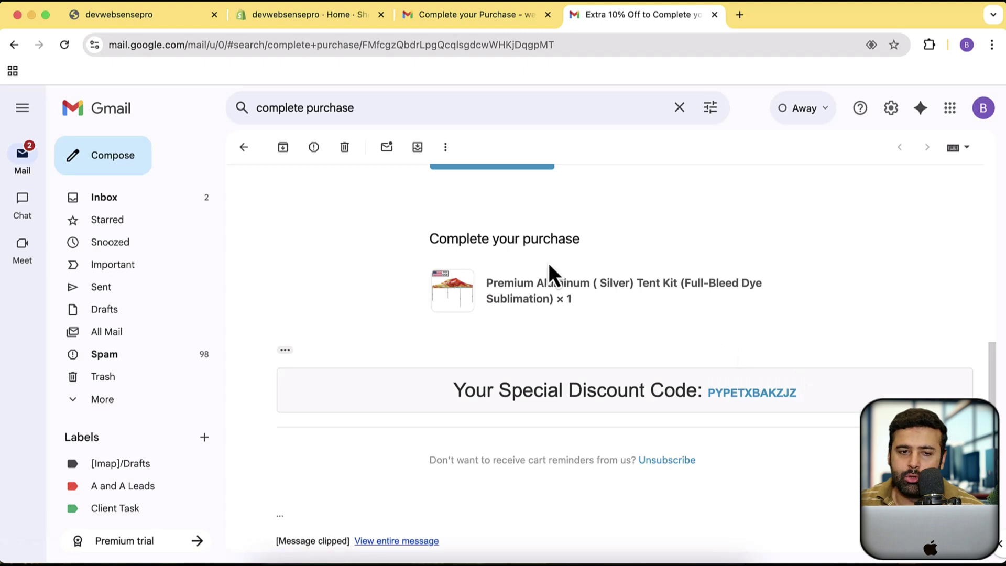
# Switch to the Shopify admin and open the store's settings
pyautogui.click(286, 22)
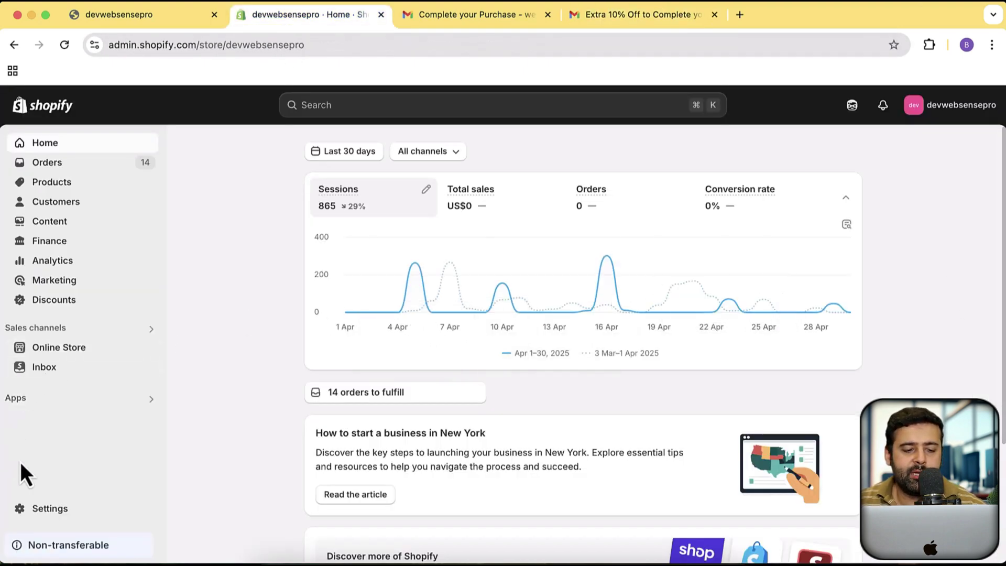
pyautogui.click(45, 509)
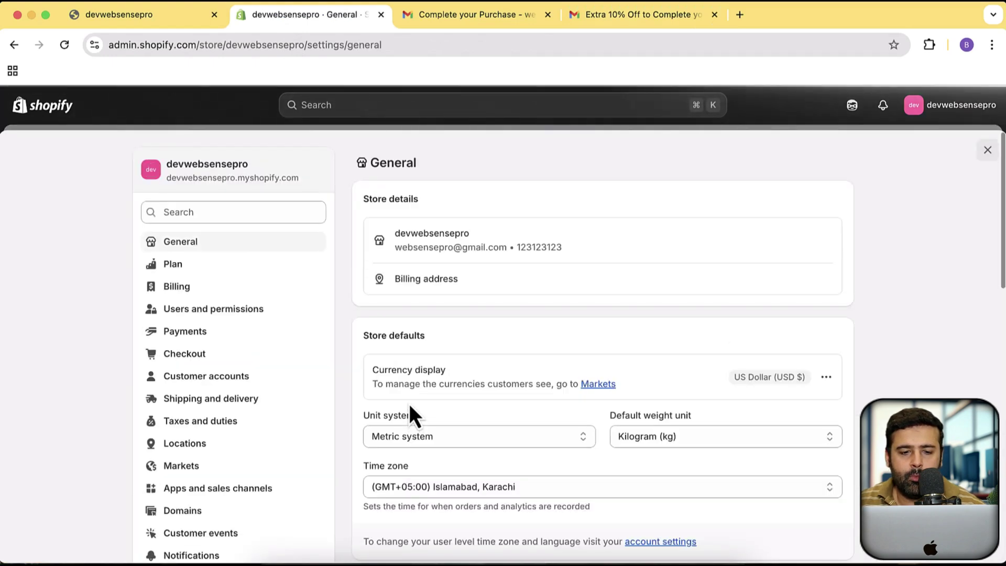
# In the Checkout settings, set abandoned checkout emails to send to "Anyone who abandons their checkout"
pyautogui.click(190, 360)
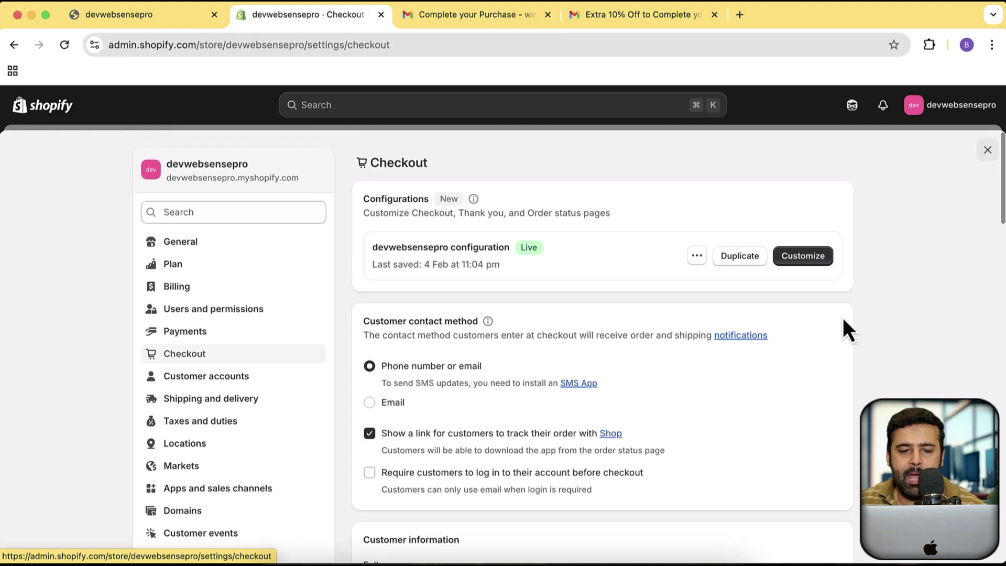
pyautogui.scroll(-12, 875, 223)
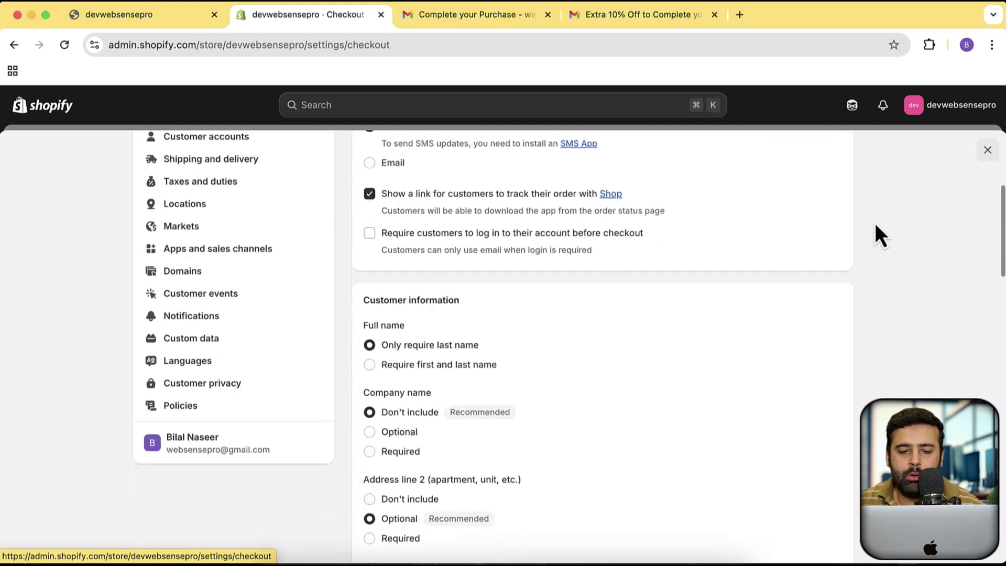
pyautogui.scroll(-6, 876, 233)
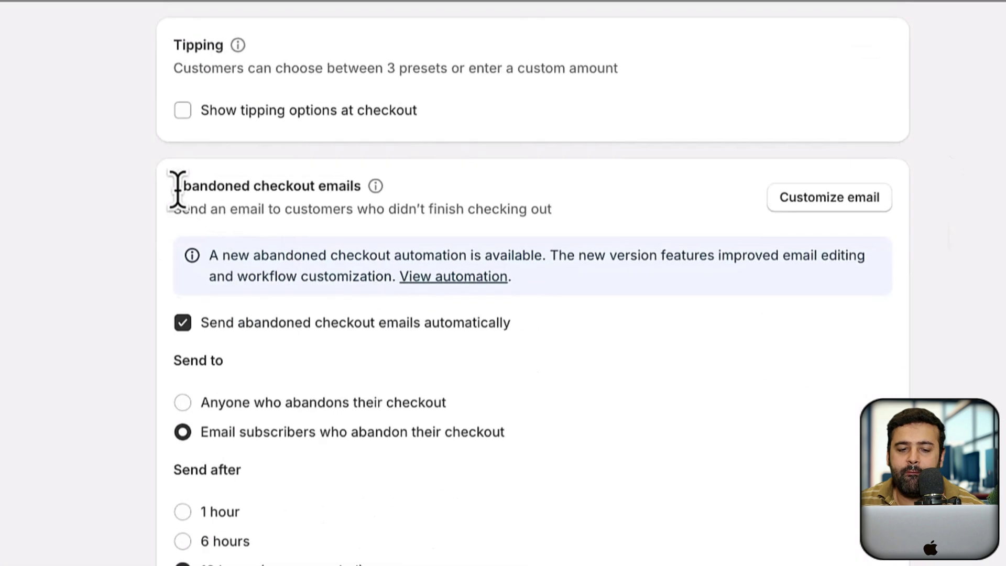
pyautogui.moveTo(366, 256); pyautogui.dragTo(482, 263)
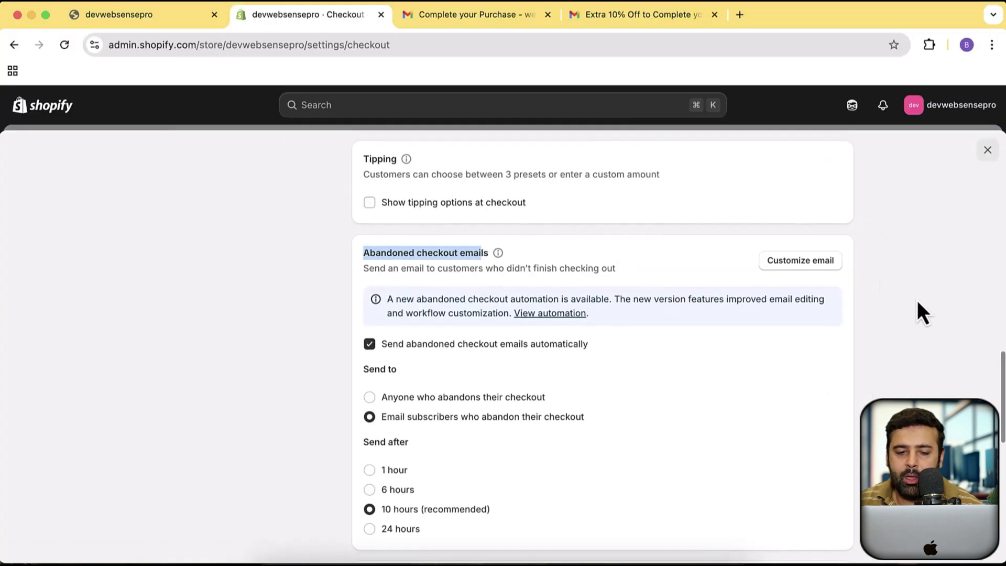
pyautogui.scroll(-1, 917, 300)
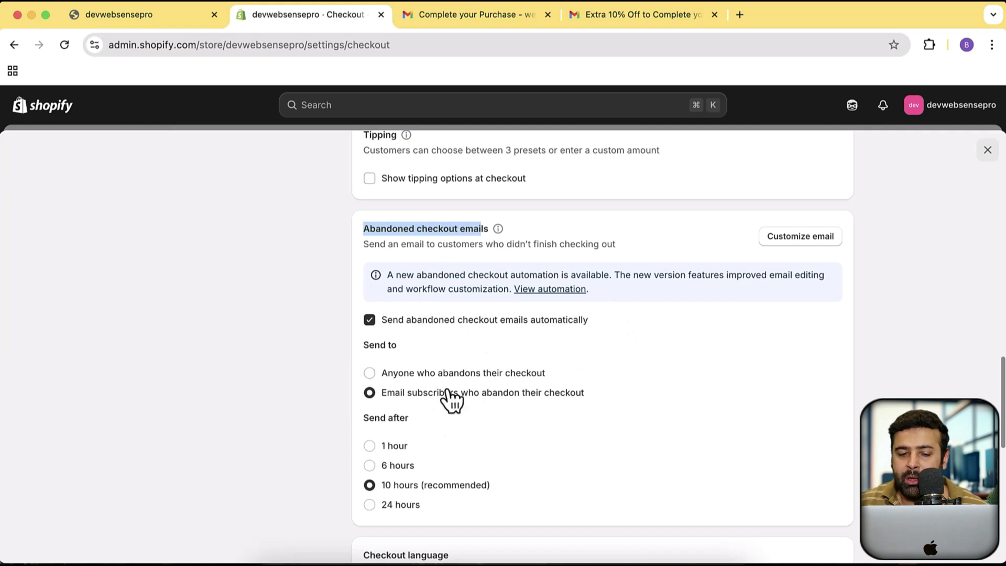
pyautogui.scroll(-1, 627, 396)
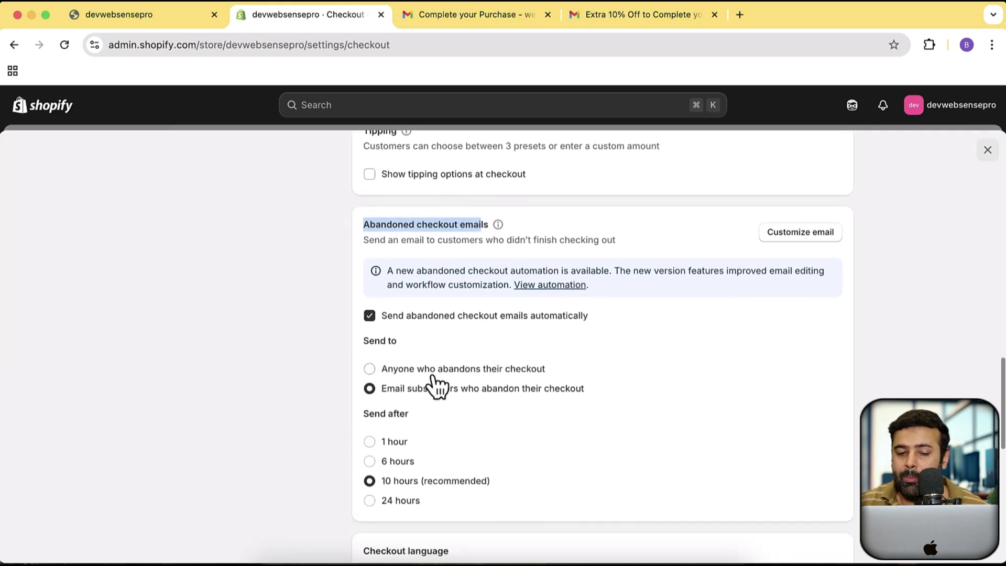
pyautogui.click(432, 374)
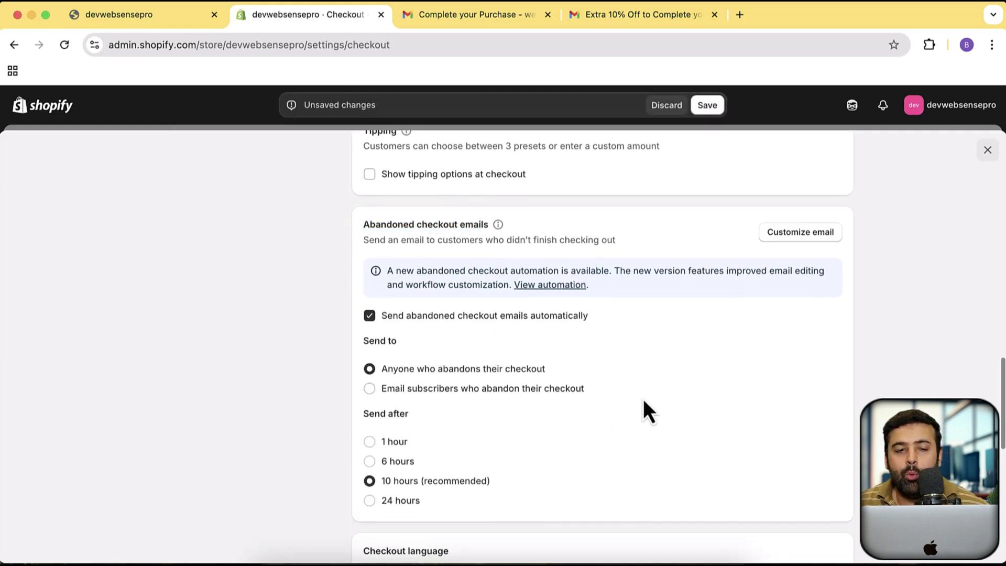
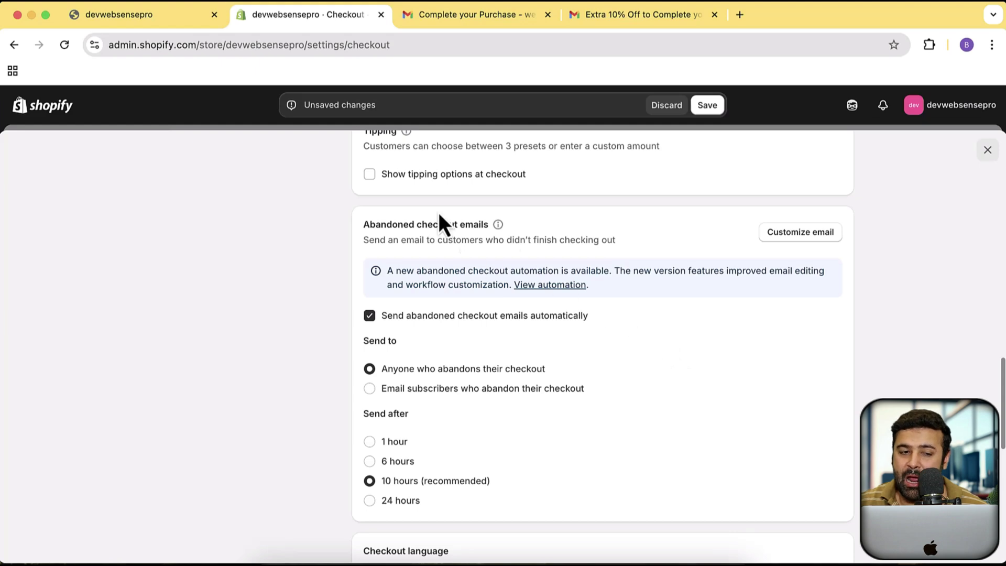
# Start a direct purchase of the All Over Printed Polo on the storefront and view the checkout's contact section
pyautogui.click(149, 23)
pyautogui.scroll(-8, 659, 213)
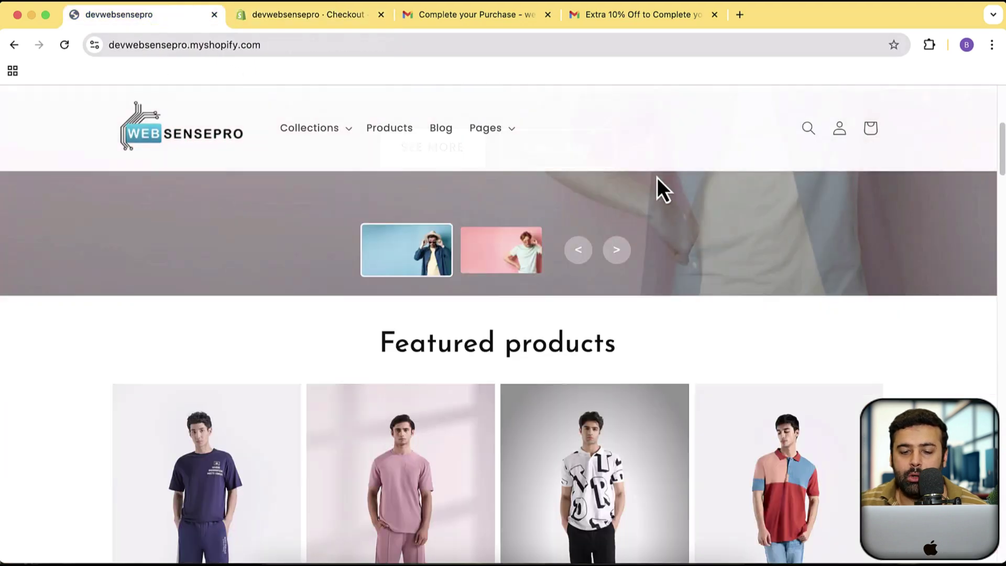
pyautogui.click(605, 367)
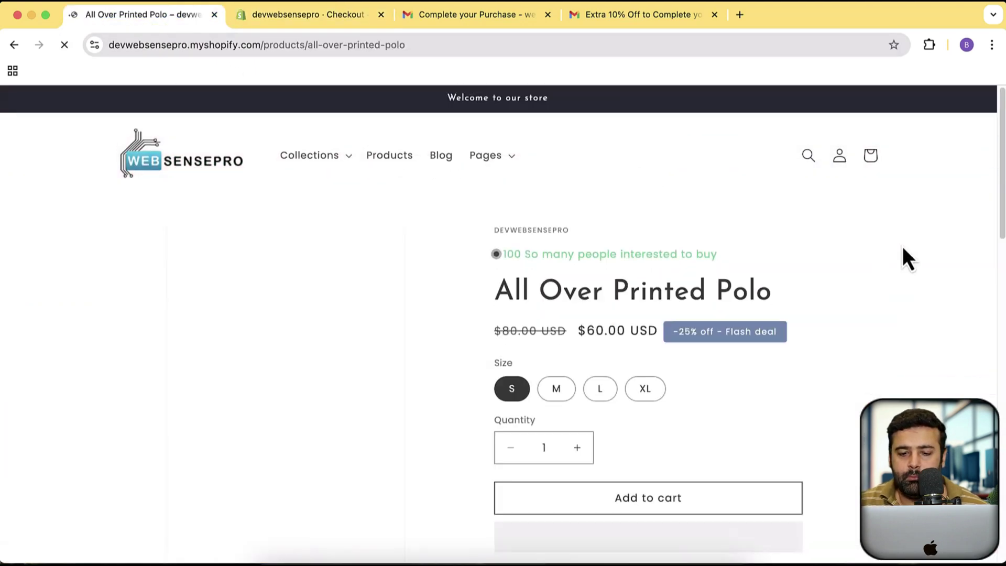
pyautogui.scroll(-4, 702, 406)
pyautogui.click(698, 398)
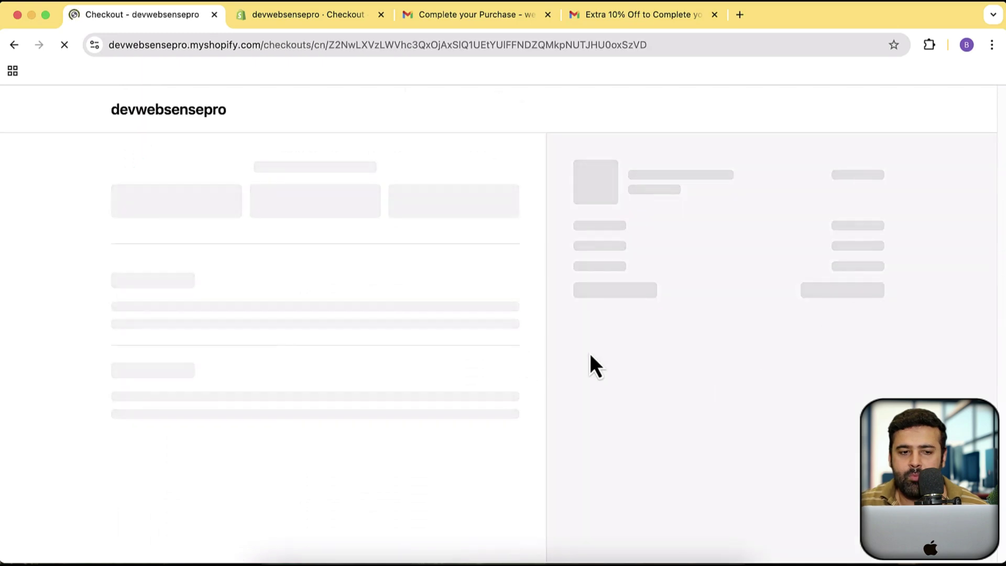
pyautogui.scroll(-1, 524, 264)
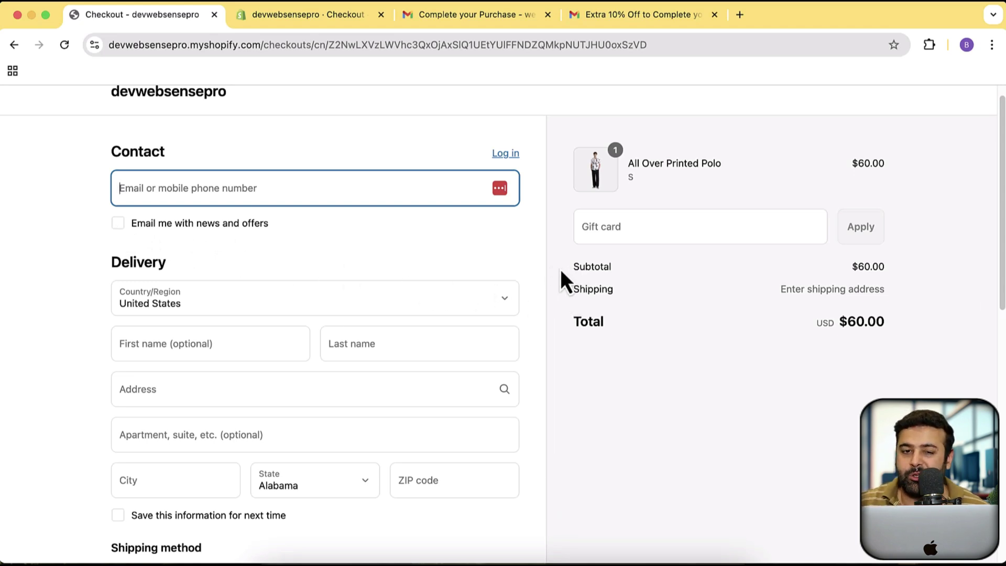
# Return to the Shopify admin, discard the unsaved checkout settings and close the settings
pyautogui.click(331, 26)
pyautogui.scroll(20, 557, 283)
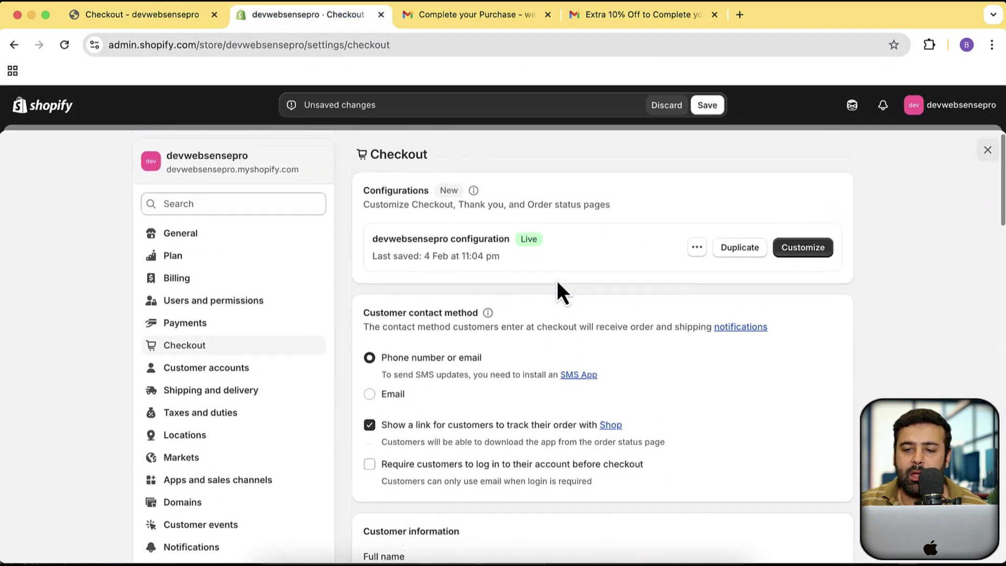
pyautogui.click(668, 106)
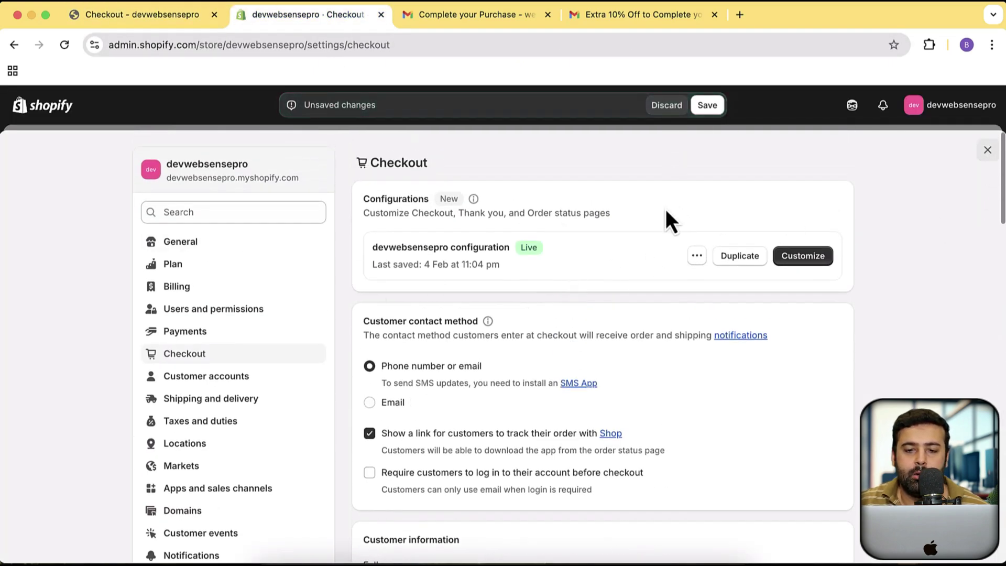
pyautogui.click(988, 151)
# Open the store's Customers list in a new browser tab
pyautogui.rightClick(68, 207)
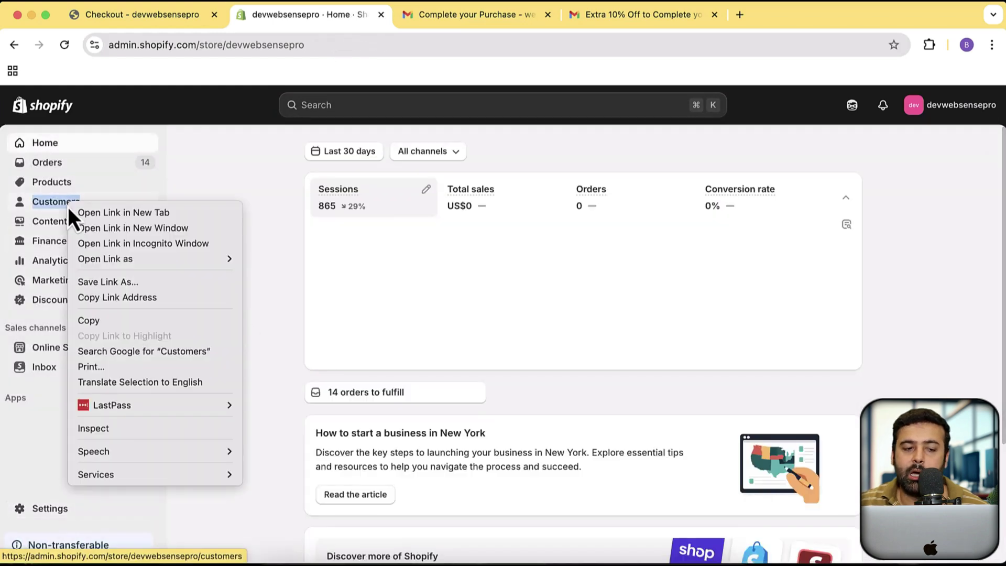
pyautogui.click(99, 222)
pyautogui.click(460, 16)
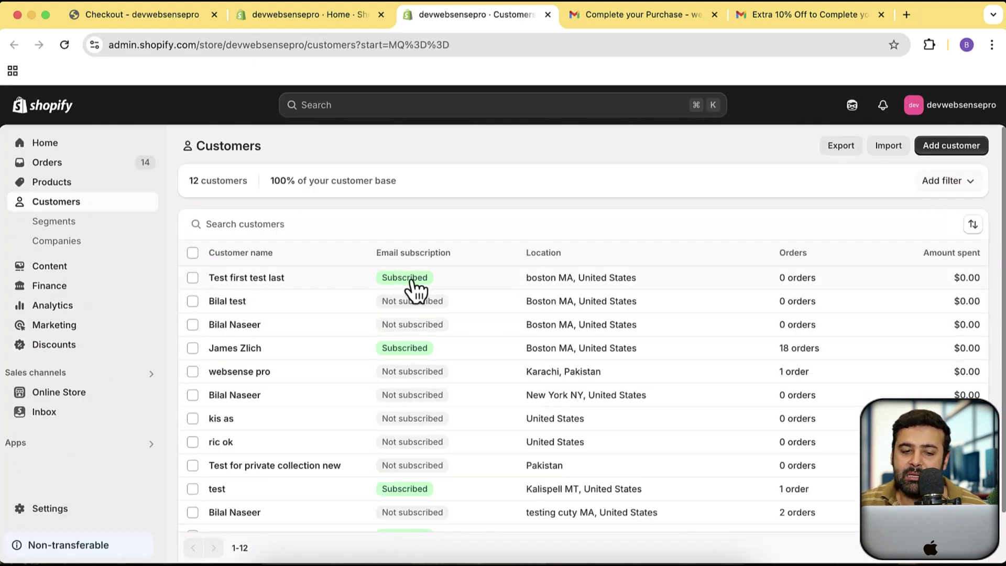
# Compare the checkout's "Email me with news and offers" option with the email subscription statuses in the Customers list
pyautogui.click(178, 17)
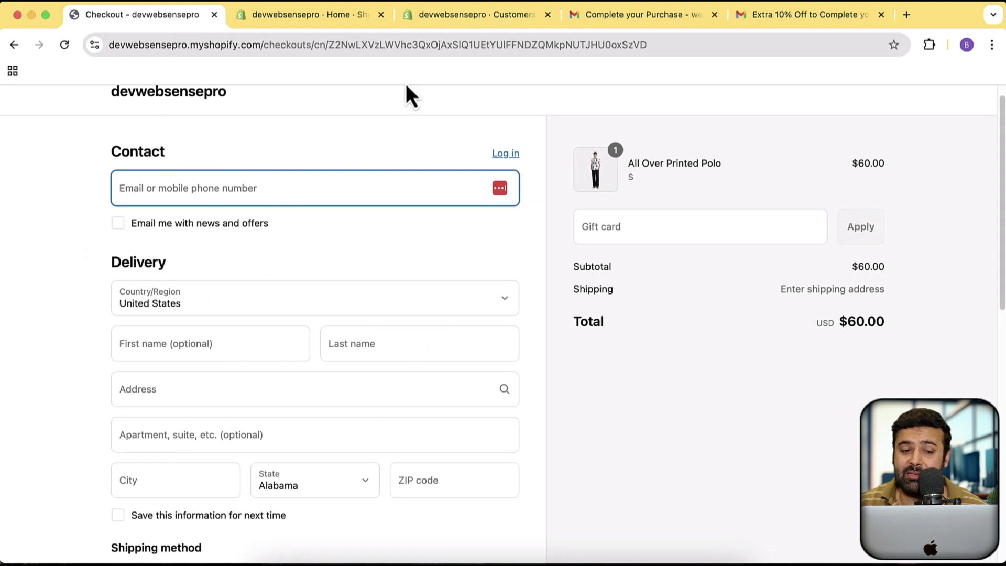
pyautogui.click(478, 23)
pyautogui.scroll(-2, 339, 349)
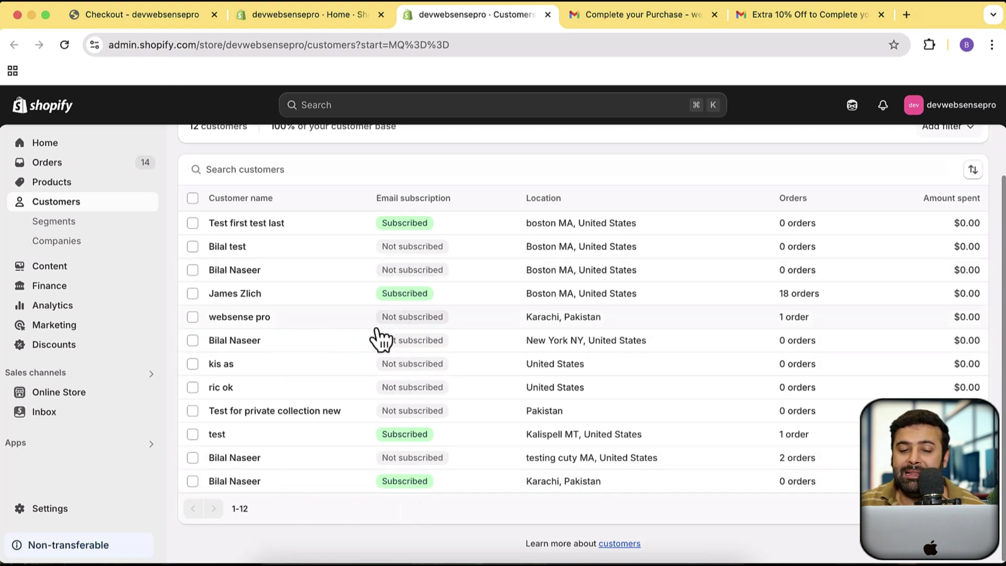
pyautogui.click(163, 22)
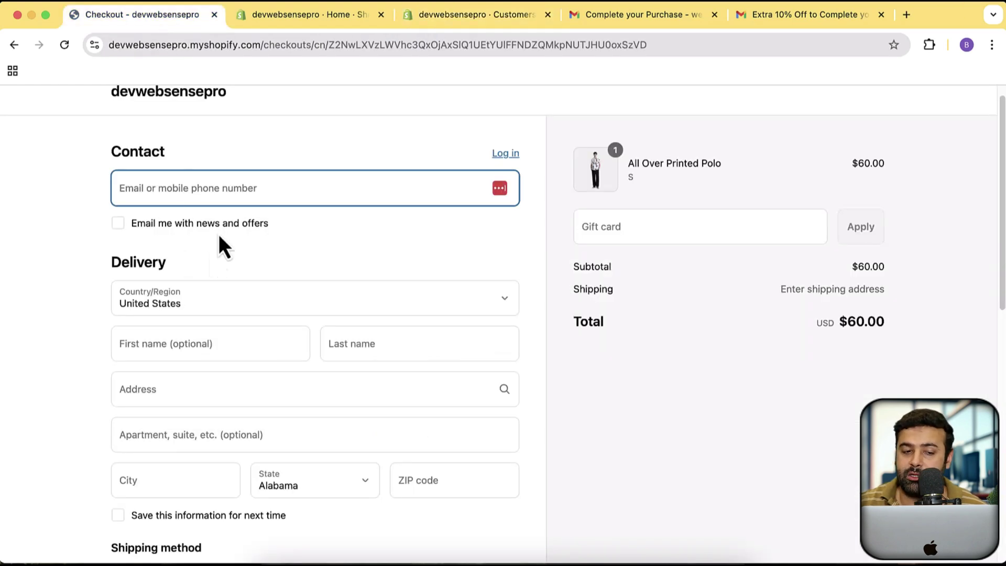
# Reopen the store's Checkout settings, choose "Anyone who abandons their checkout" as abandoned checkout email recipients, and save
pyautogui.click(313, 26)
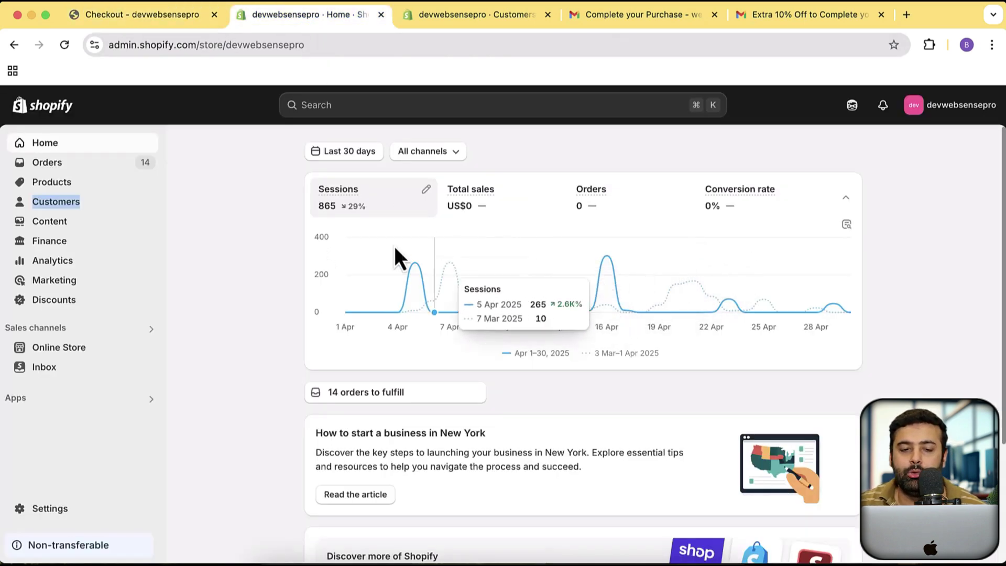
pyautogui.click(107, 509)
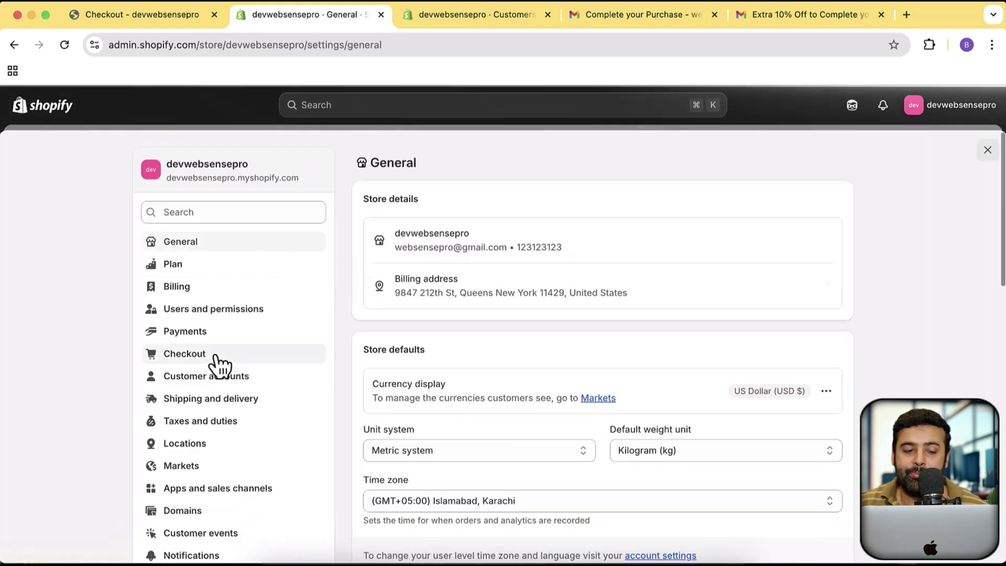
pyautogui.click(214, 361)
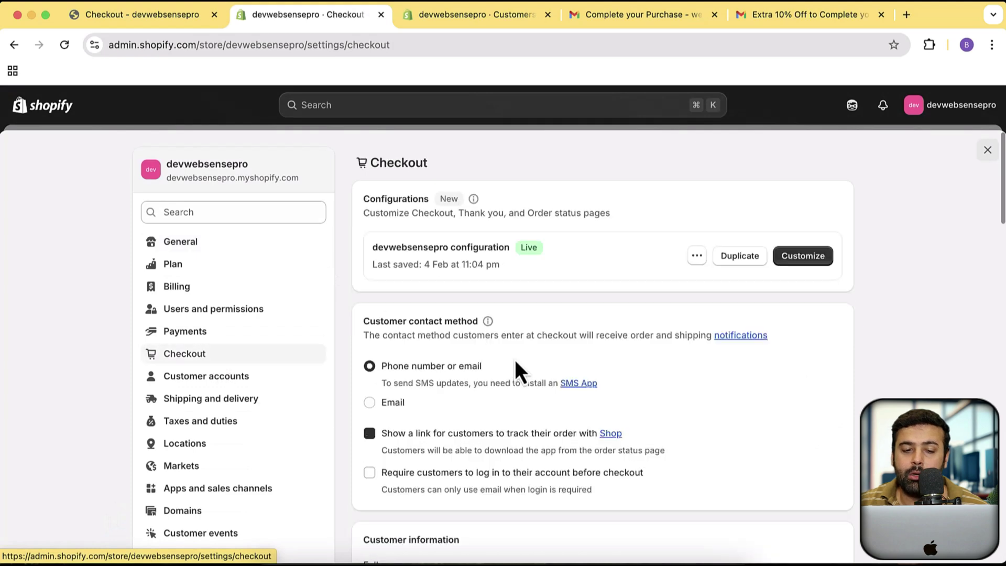
pyautogui.scroll(-20, 864, 304)
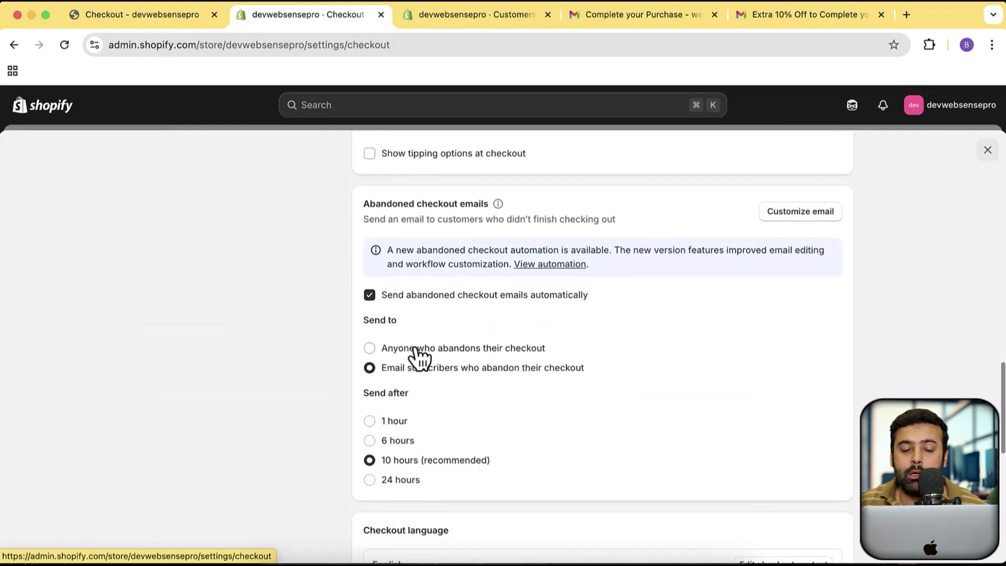
pyautogui.click(418, 349)
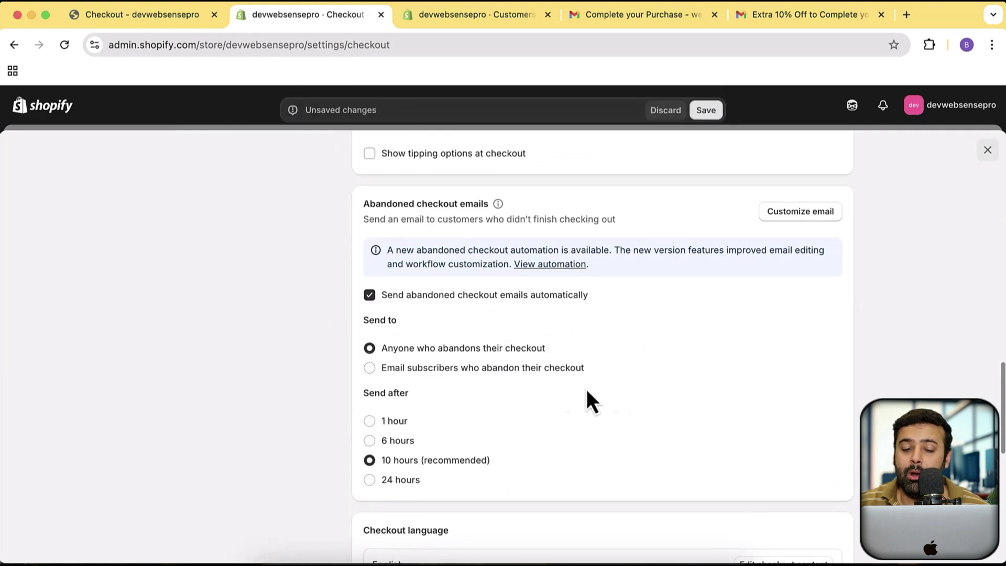
pyautogui.scroll(-5, 565, 336)
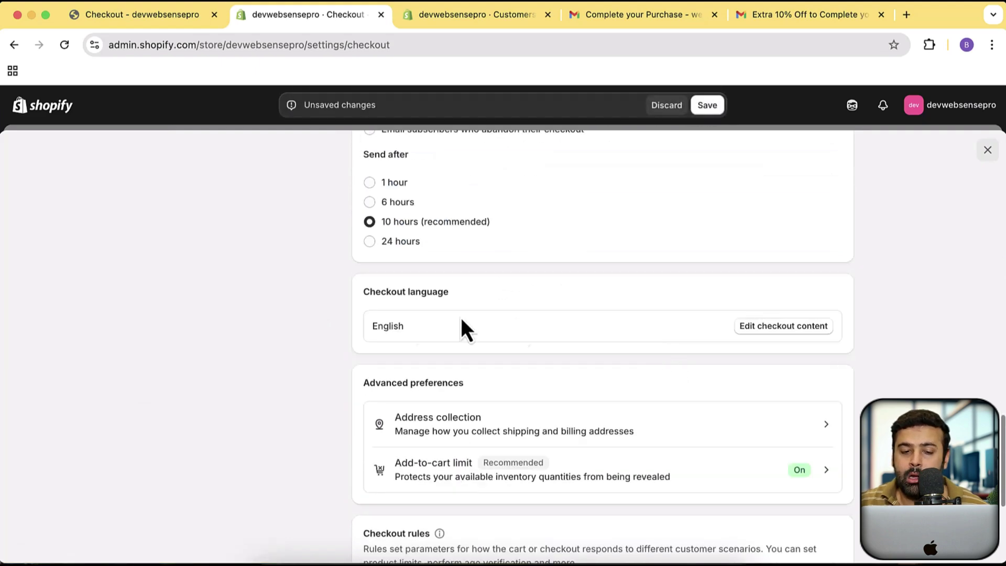
pyautogui.scroll(3, 472, 335)
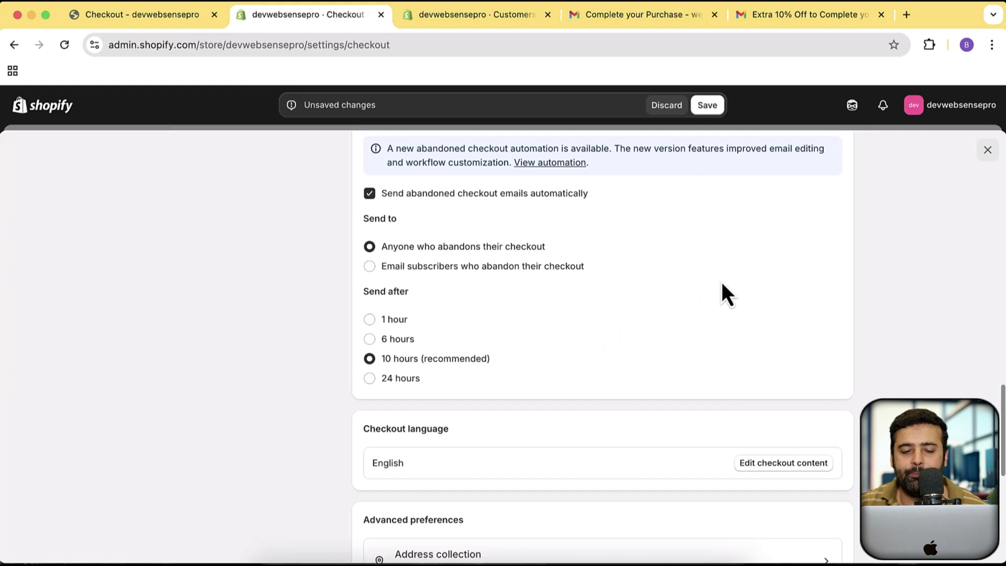
pyautogui.click(707, 111)
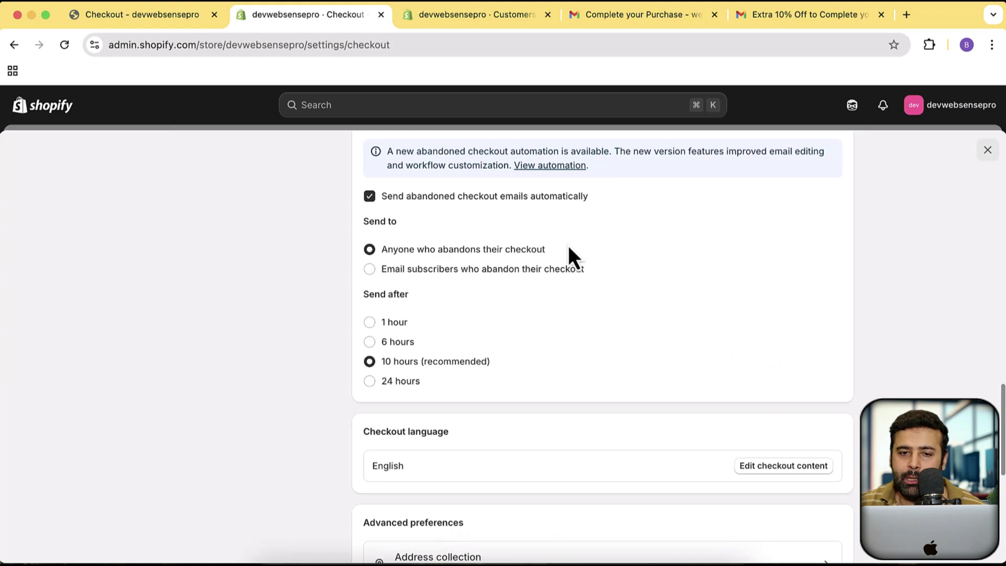
# Start creating an "Amount off order" discount from the store's Discounts page
pyautogui.click(486, 22)
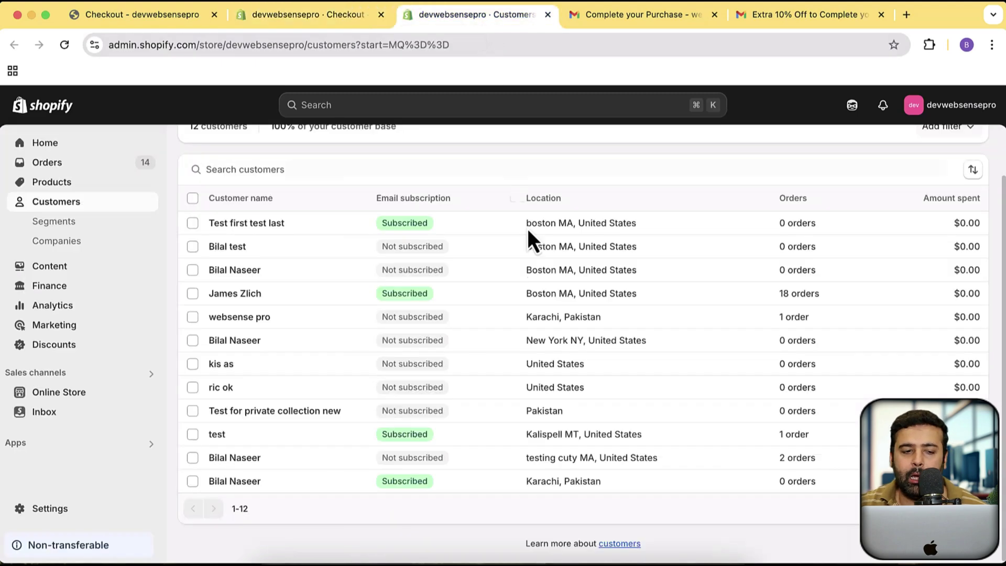
pyautogui.click(53, 346)
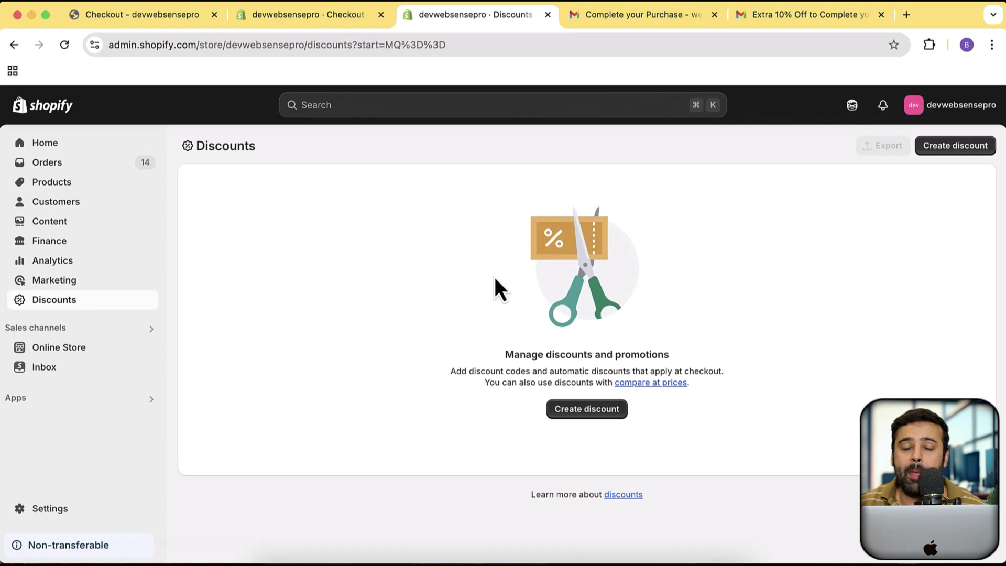
pyautogui.click(600, 411)
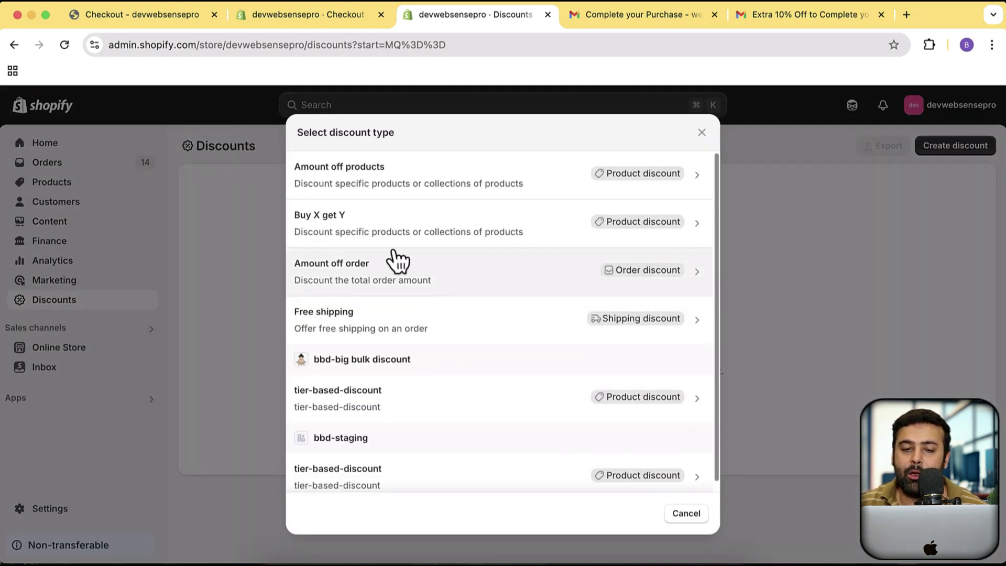
pyautogui.click(427, 283)
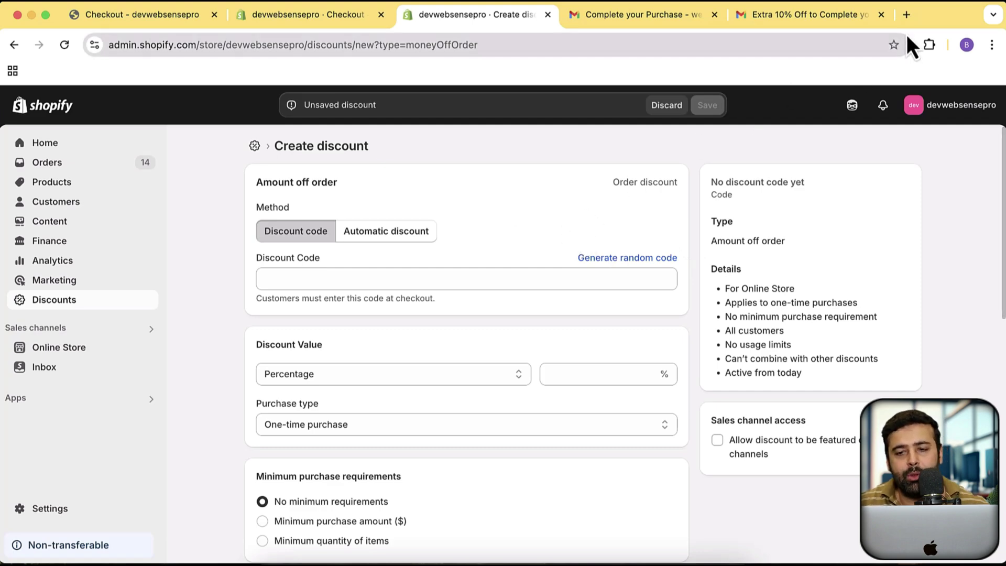
# Search the web for "big bulk discount" in a new tab and open the BBD - Big Bulk Discount page in the Shopify App Store
pyautogui.click(906, 15)
pyautogui.write('big ')
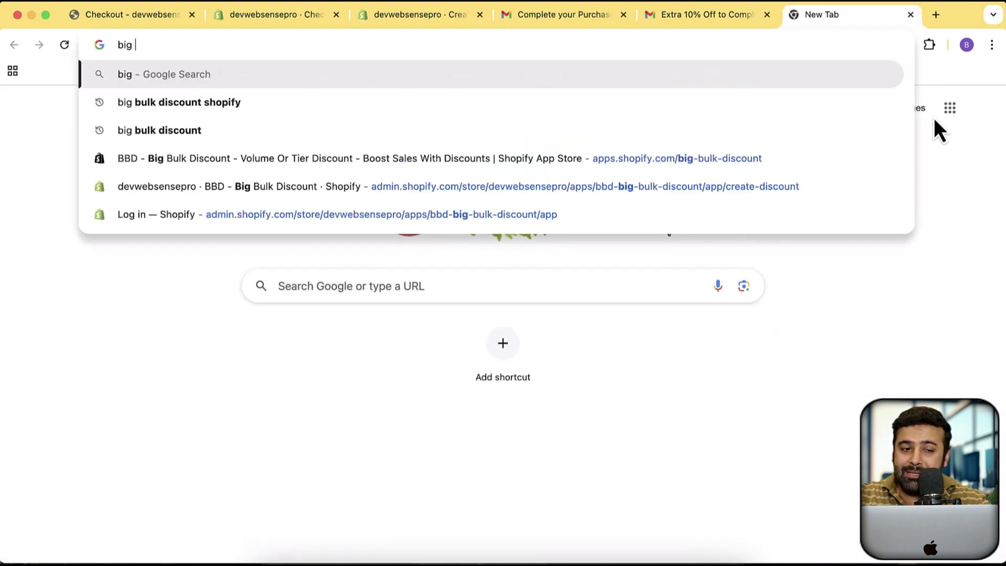
pyautogui.write('bilk disc')
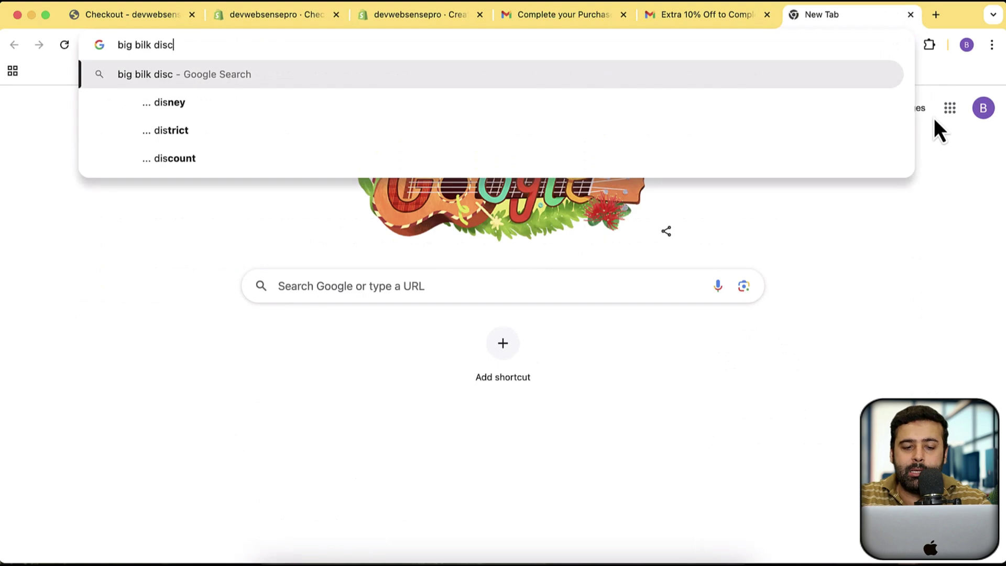
pyautogui.press('super+a')
pyautogui.write('bu')
pyautogui.press('BackSpace')
pyautogui.write('ig bulk discount')
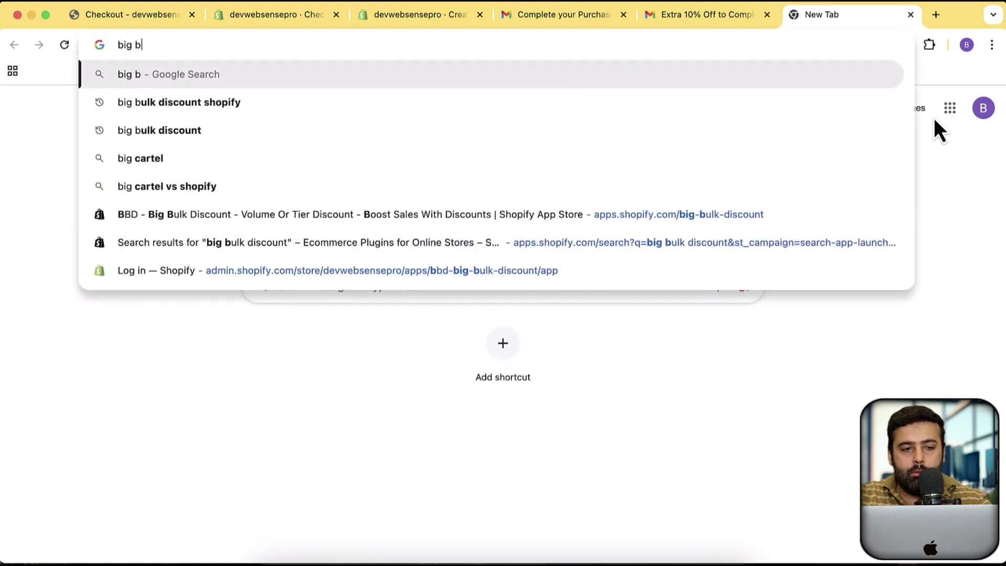
pyautogui.press('Return')
pyautogui.click(295, 273)
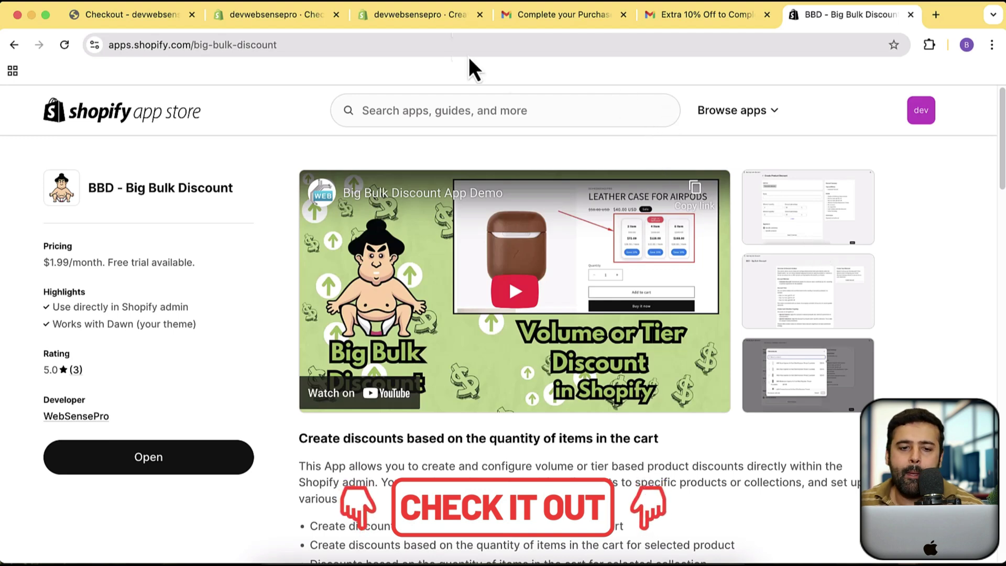
# Return to the new order discount, enter 10off as its discount code and set the percentage value to 10%
pyautogui.click(435, 16)
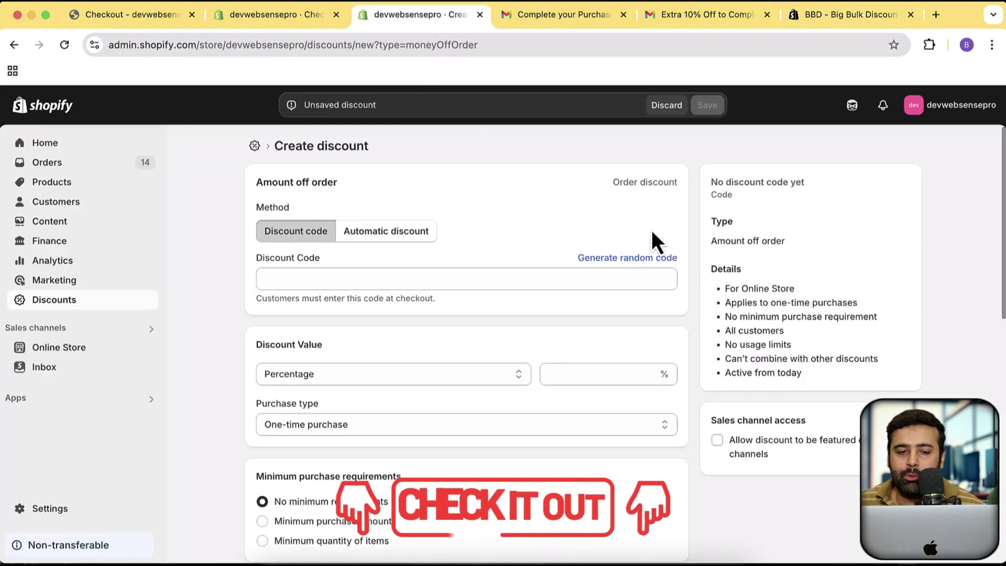
pyautogui.click(458, 278)
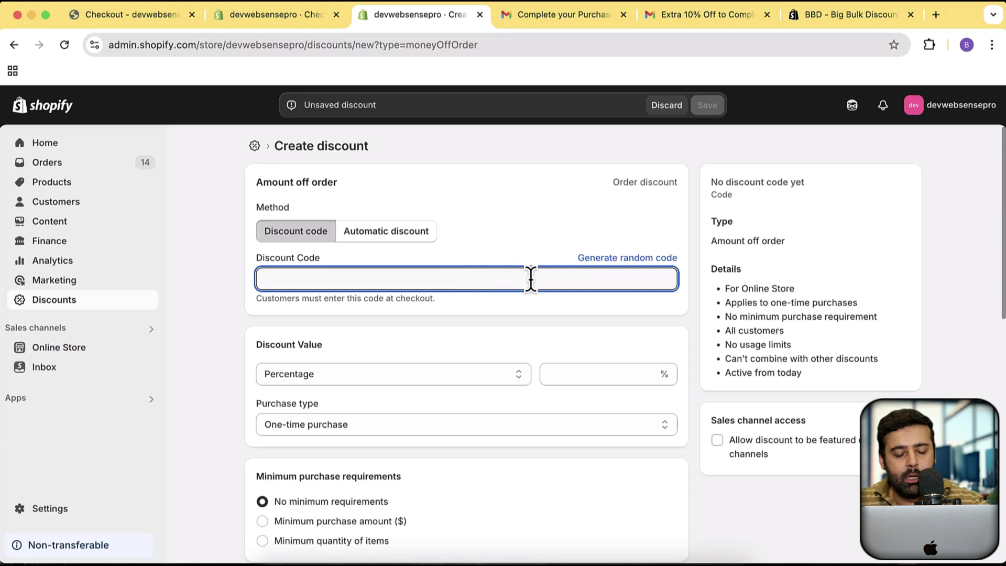
pyautogui.write('10off')
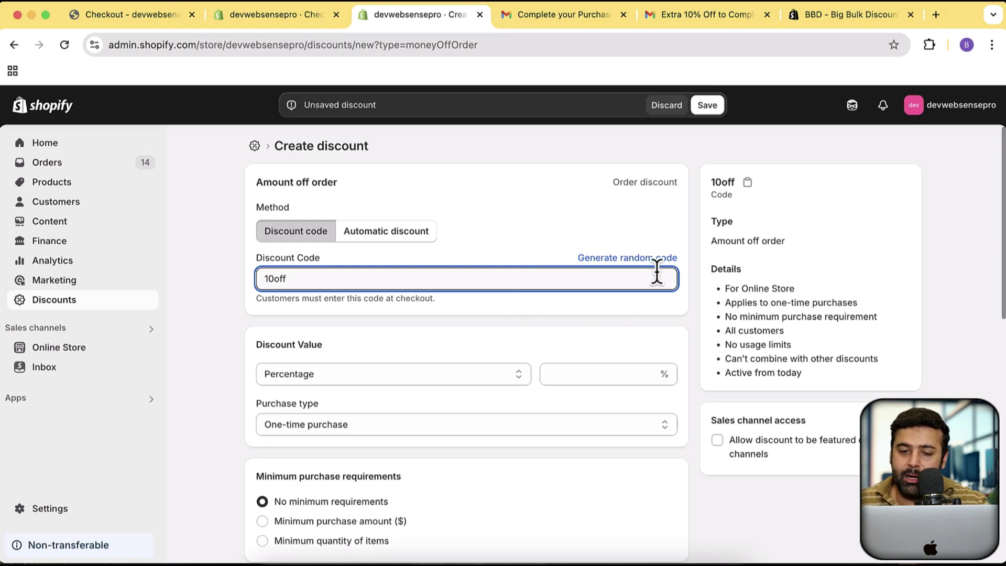
pyautogui.scroll(-3, 543, 328)
pyautogui.click(591, 270)
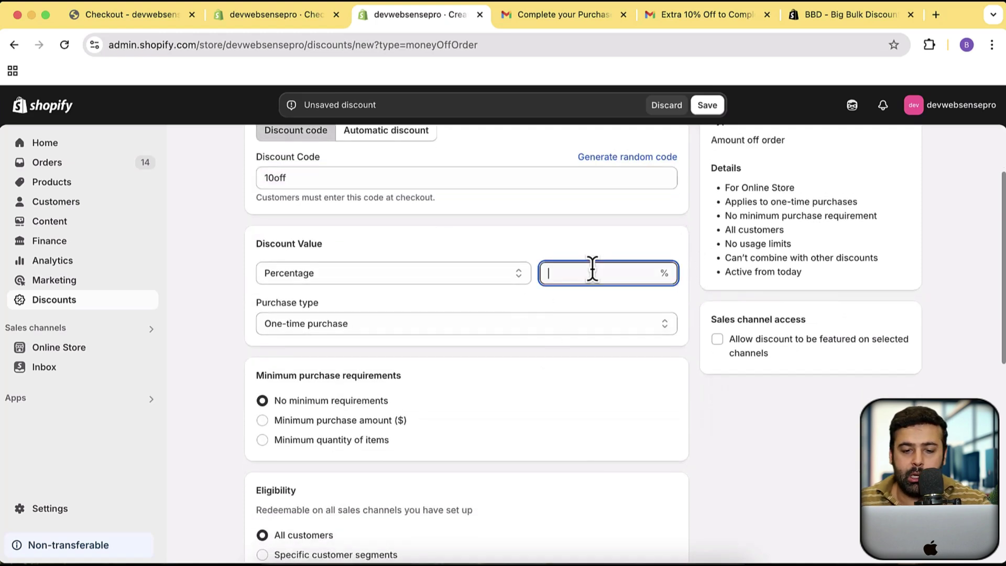
pyautogui.write('10')
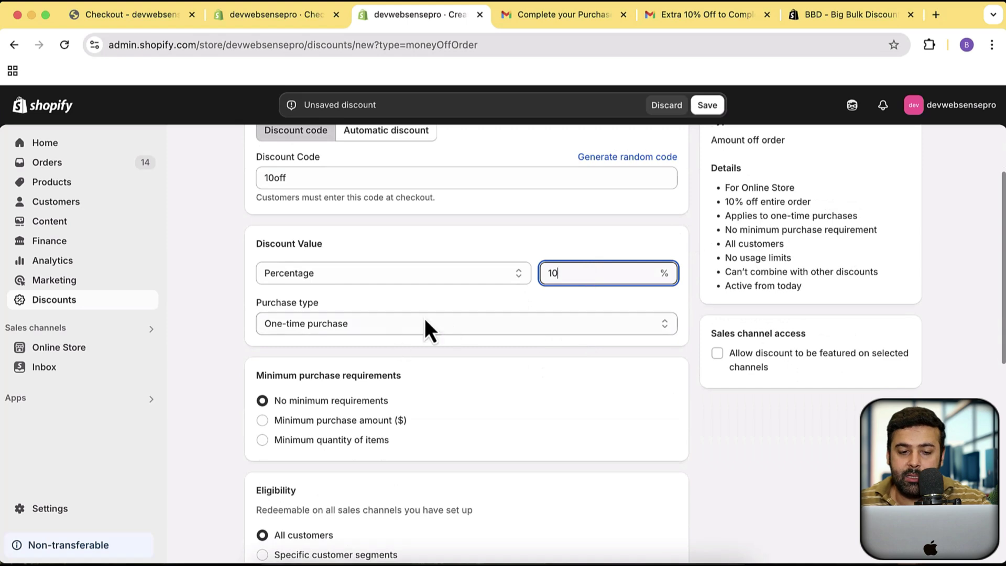
# Limit the 10off discount to one use per customer and save it
pyautogui.scroll(-2, 686, 293)
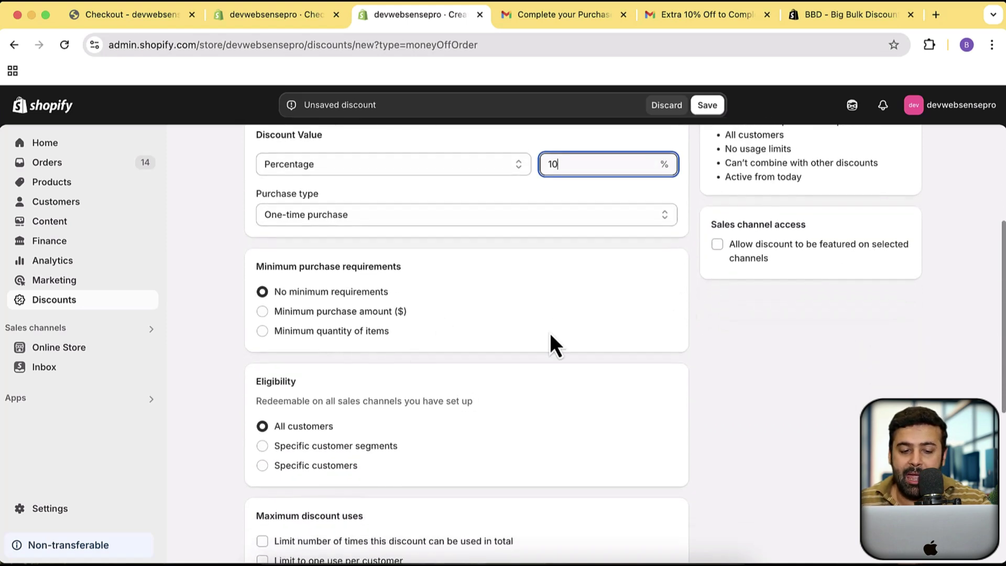
pyautogui.scroll(-1, 524, 340)
pyautogui.scroll(-4, 516, 359)
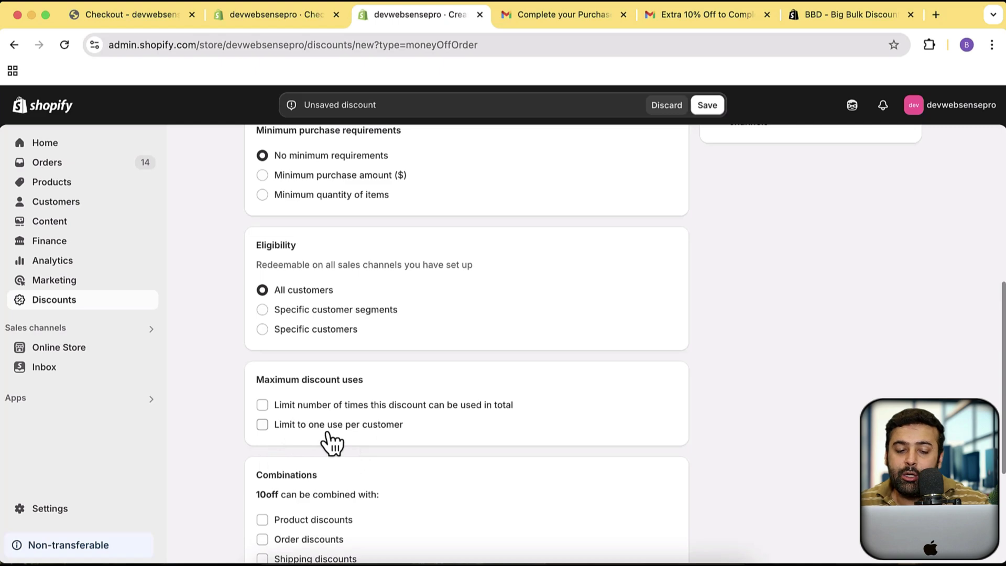
pyautogui.scroll(-3, 625, 377)
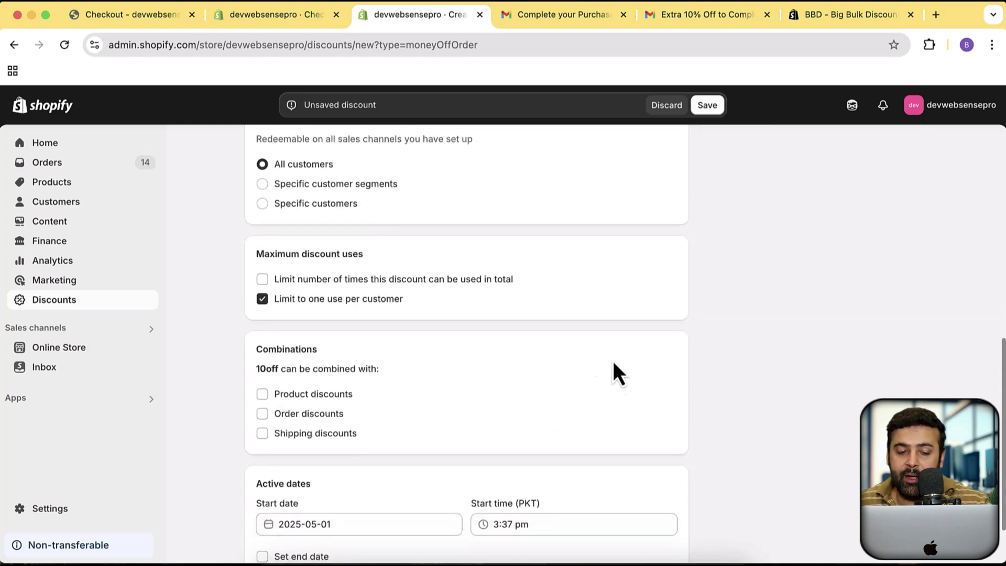
pyautogui.scroll(-2, 524, 367)
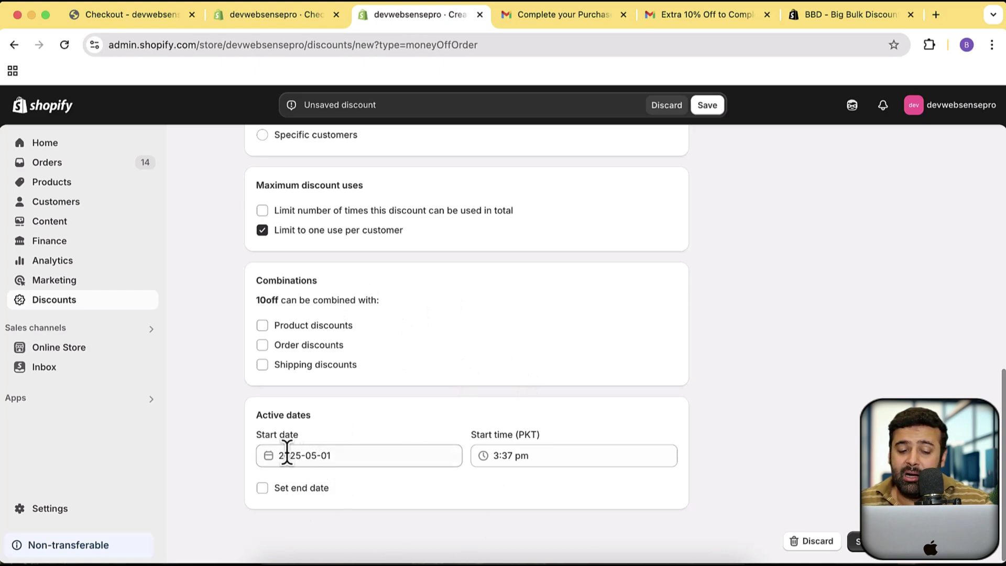
pyautogui.scroll(15, 700, 426)
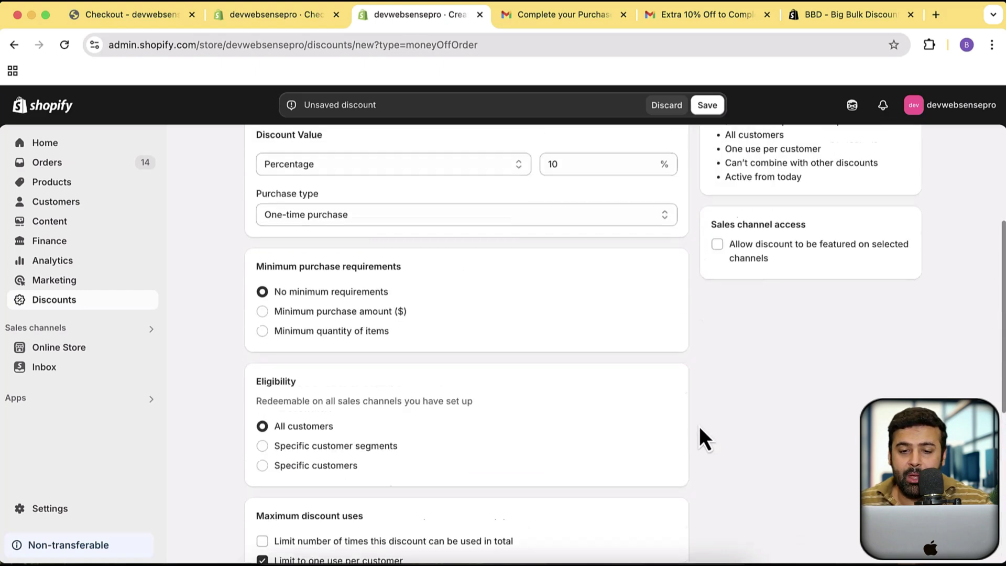
pyautogui.click(708, 106)
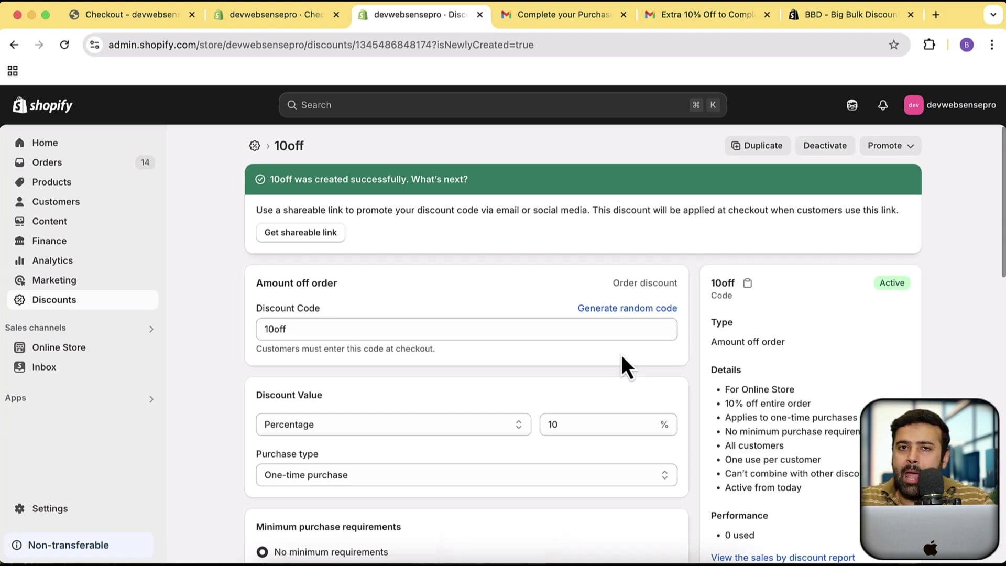
# Open the abandoned checkout email for customization from the store's Checkout settings and look through its HTML body
pyautogui.click(279, 16)
pyautogui.scroll(3, 588, 304)
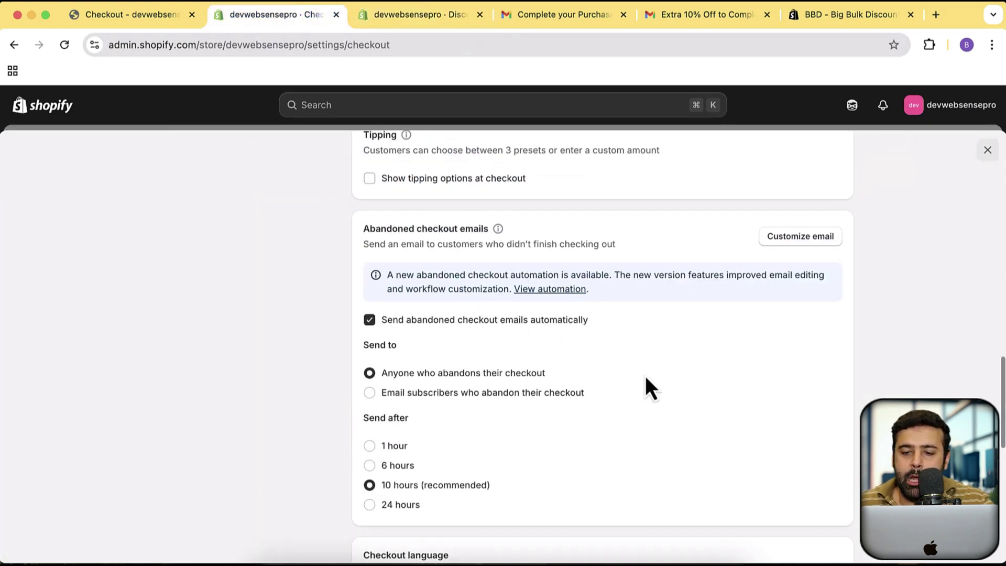
pyautogui.click(797, 244)
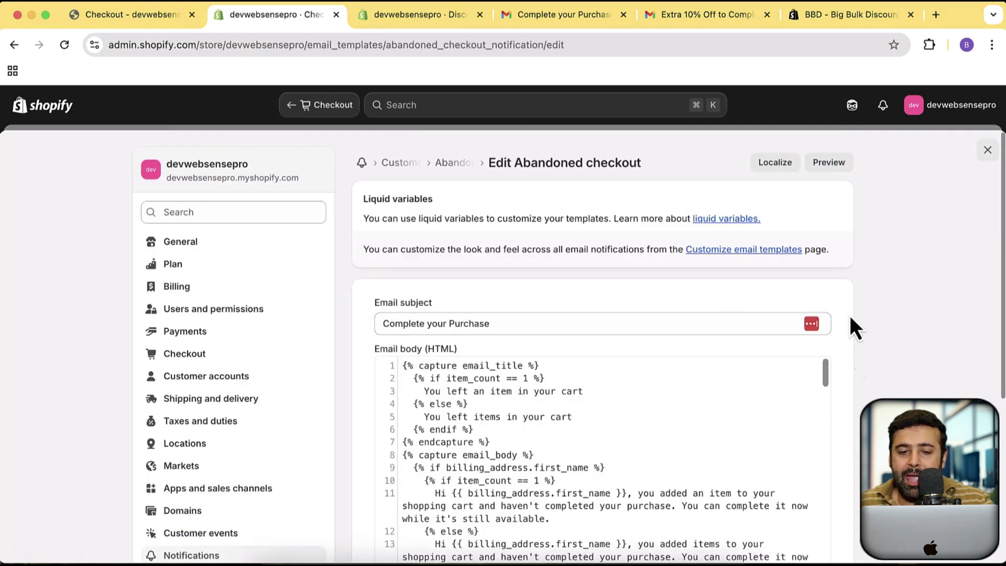
pyautogui.scroll(-2, 838, 288)
pyautogui.scroll(-2, 825, 281)
pyautogui.scroll(-20, 708, 273)
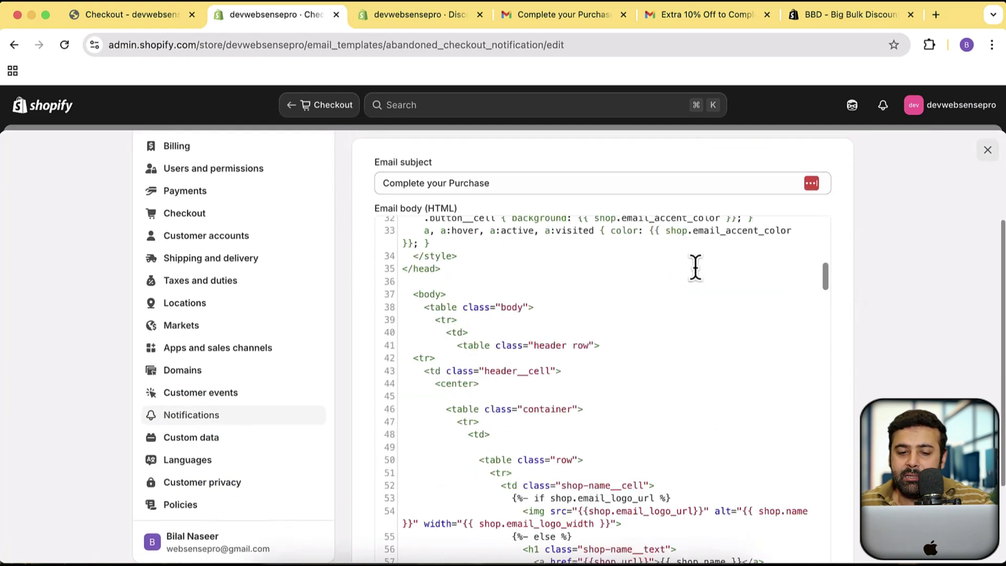
pyautogui.scroll(-3, 695, 267)
pyautogui.scroll(20, 687, 328)
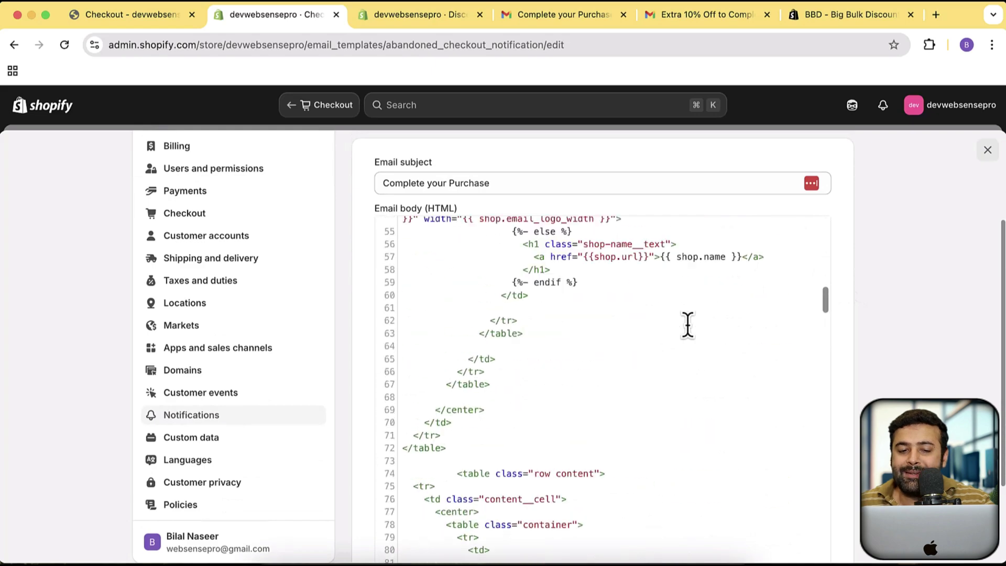
pyautogui.scroll(3, 932, 373)
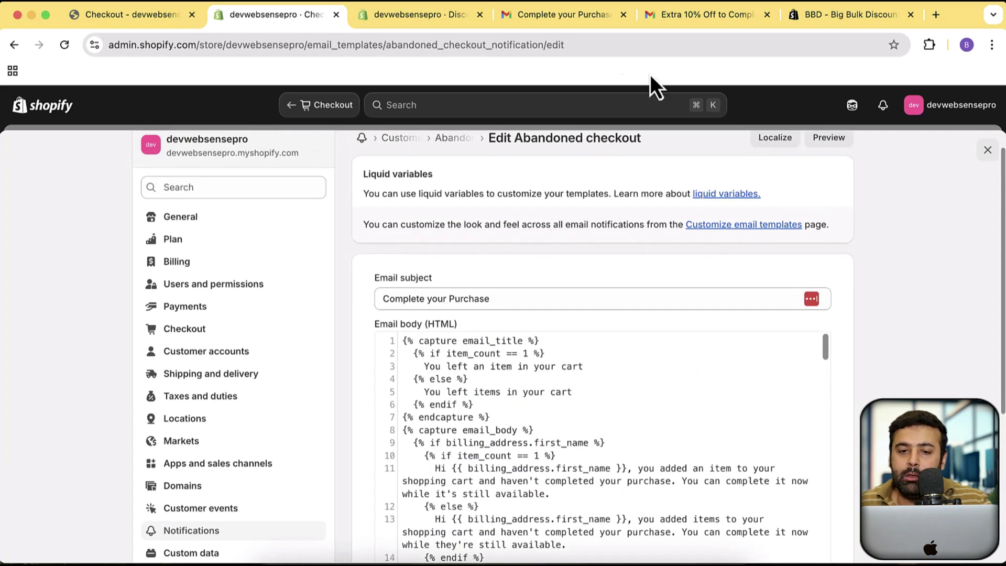
# Look through the sample "Complete your Purchase" cart reminder email in Gmail
pyautogui.click(577, 15)
pyautogui.scroll(-5, 755, 288)
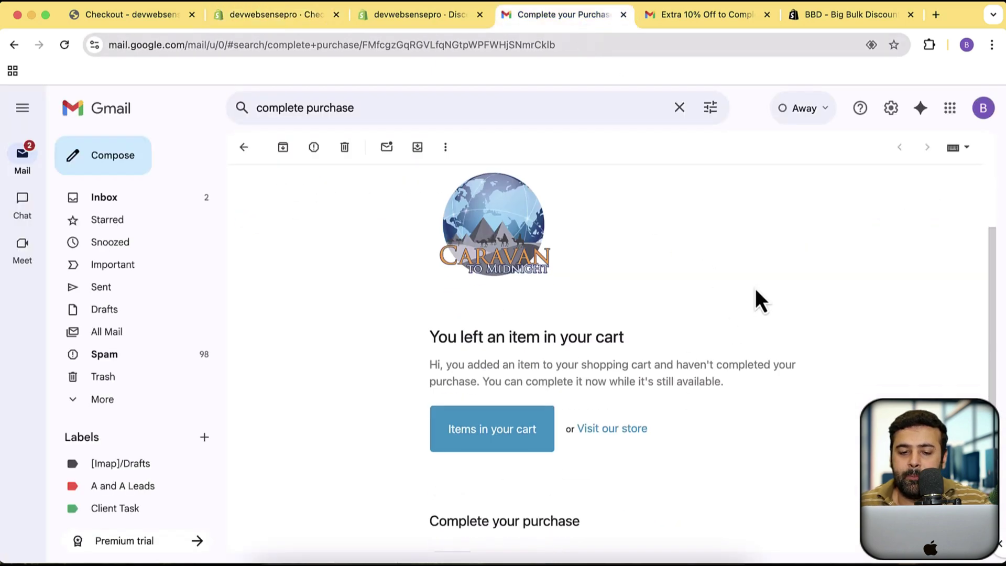
pyautogui.scroll(4, 756, 288)
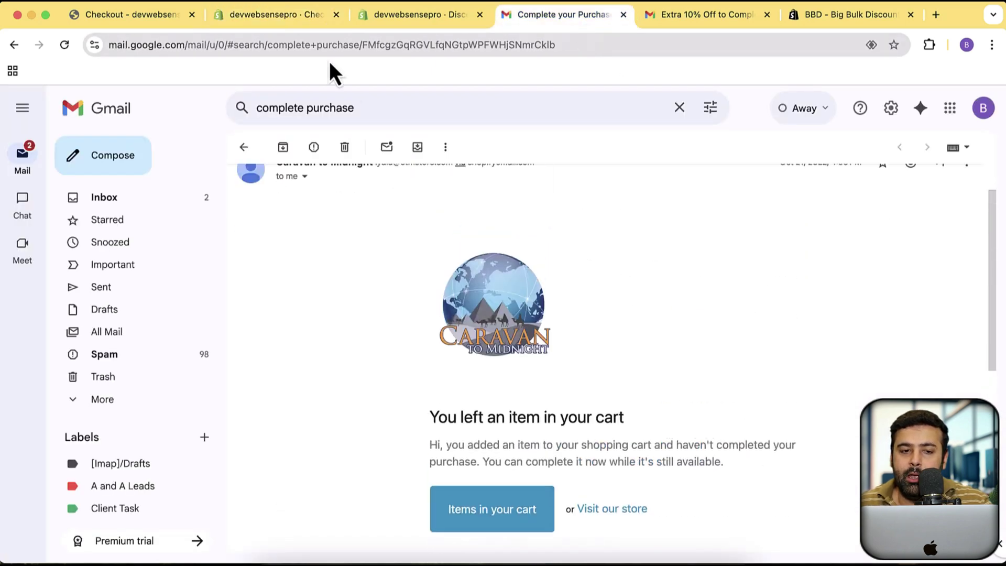
# Preview the store's abandoned checkout email, examine its logo, message and product list, and close the preview
pyautogui.click(259, 12)
pyautogui.scroll(1, 744, 251)
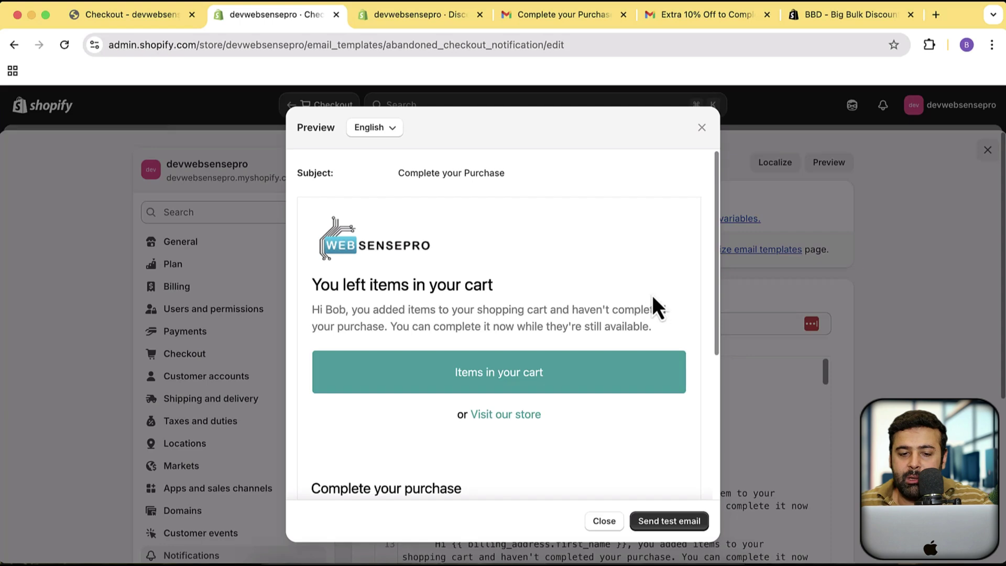
pyautogui.scroll(-5, 653, 296)
pyautogui.scroll(5, 660, 356)
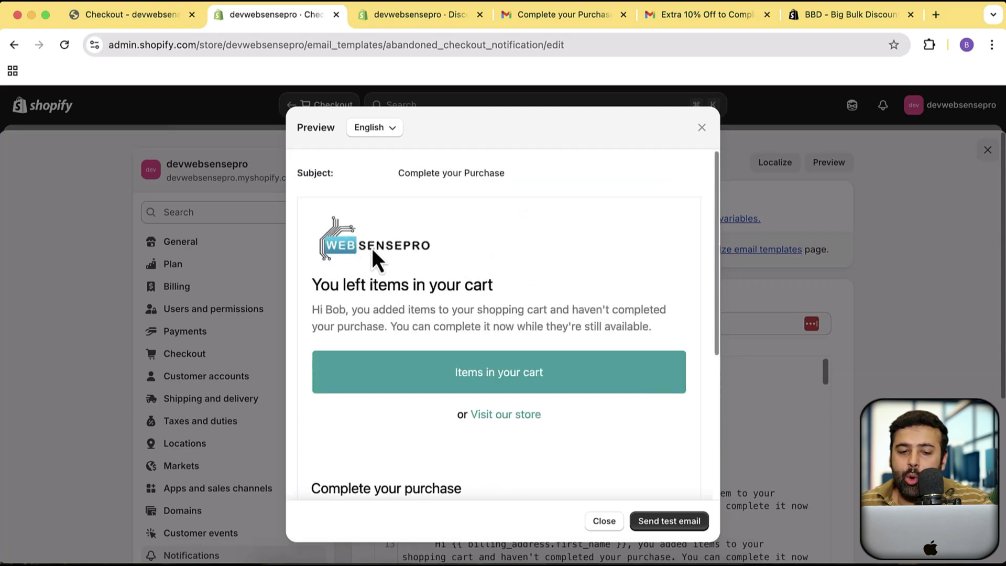
pyautogui.scroll(-1, 490, 298)
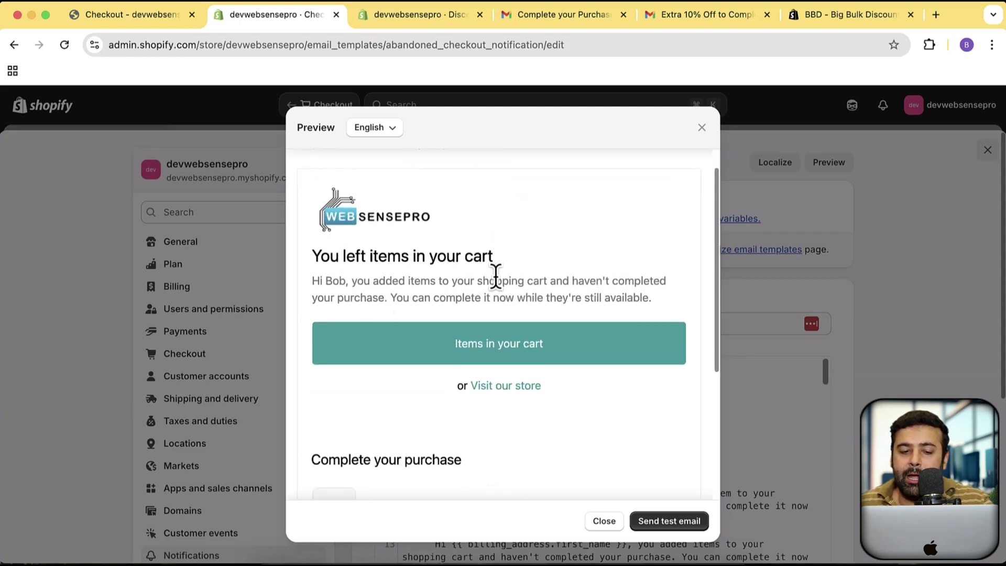
pyautogui.scroll(-1, 310, 269)
pyautogui.moveTo(310, 259); pyautogui.dragTo(618, 278)
pyautogui.scroll(-5, 634, 343)
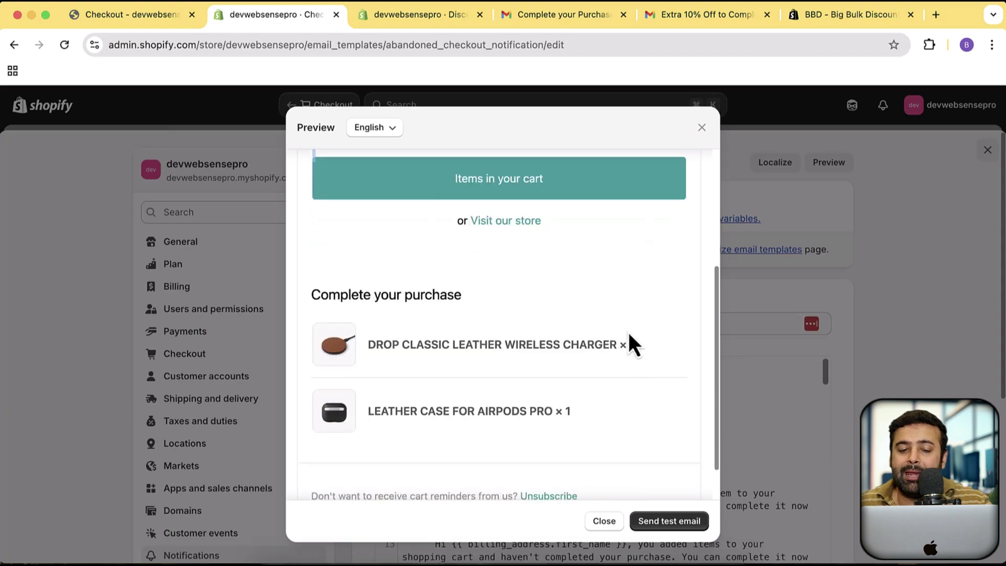
pyautogui.scroll(4, 632, 357)
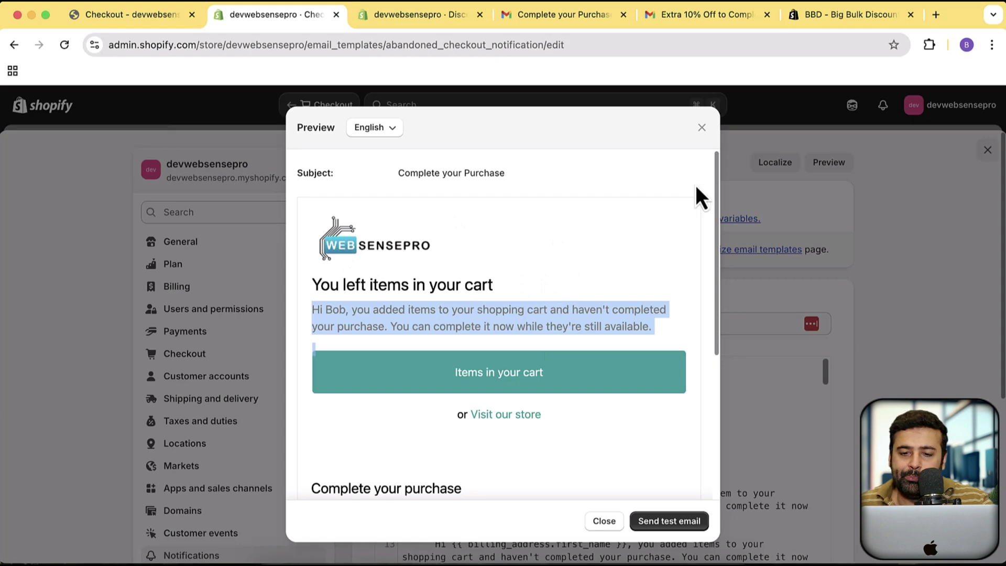
pyautogui.click(702, 128)
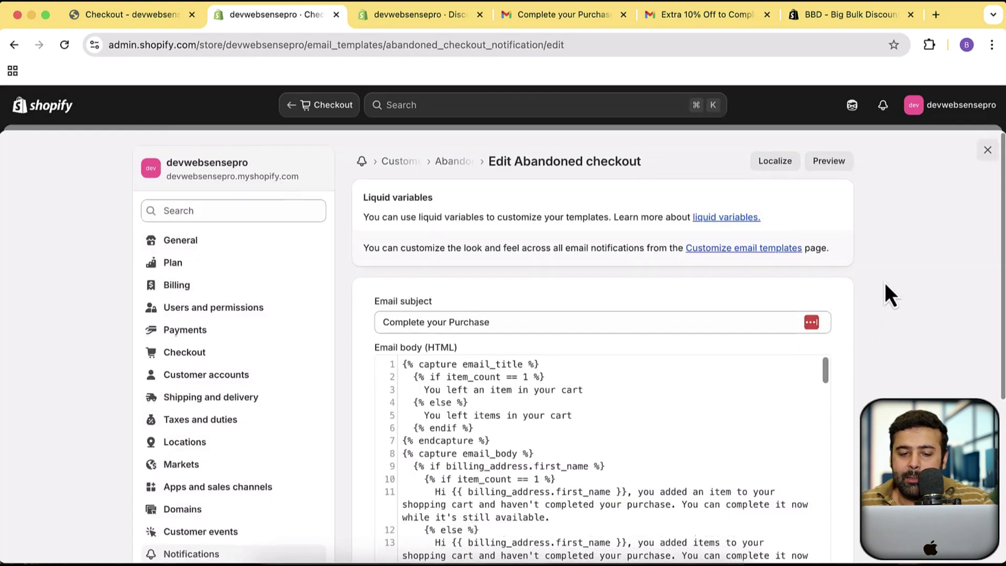
# Insert an empty line just before the closing </style> tag in the abandoned checkout email's HTML body
pyautogui.scroll(-1, 885, 283)
pyautogui.scroll(-4, 585, 366)
pyautogui.scroll(-3, 878, 306)
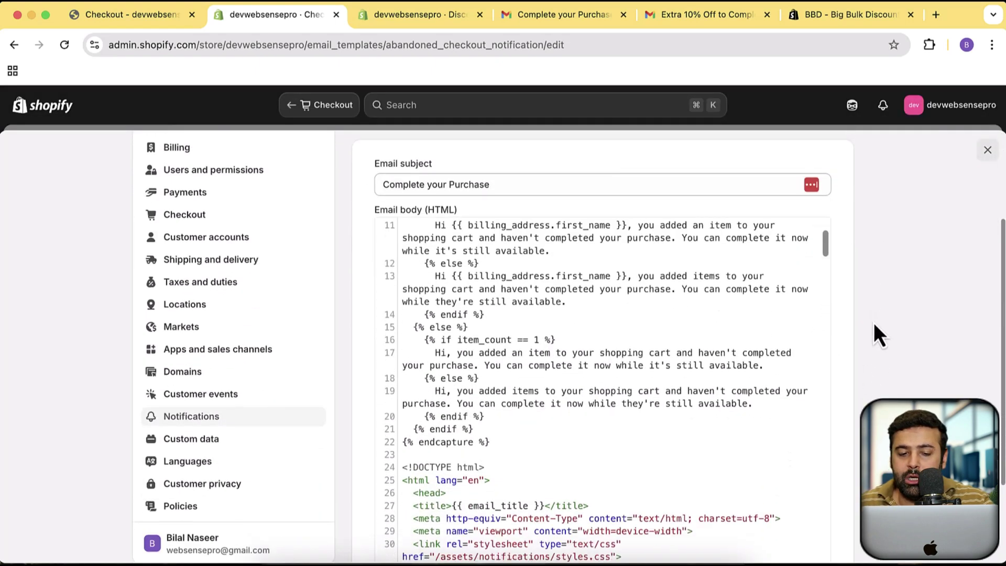
pyautogui.scroll(-2, 625, 299)
pyautogui.scroll(-2, 625, 299)
pyautogui.scroll(-3, 920, 240)
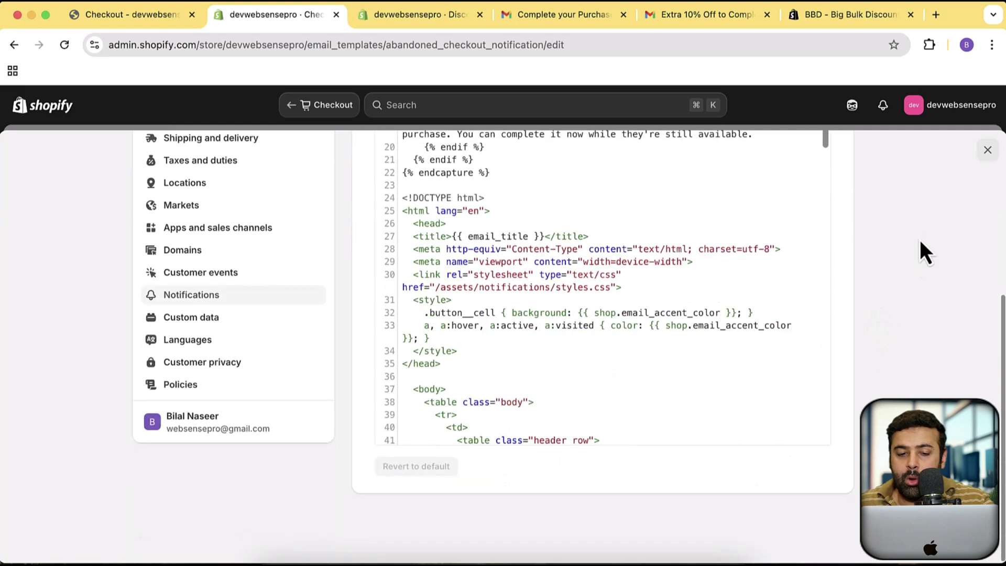
pyautogui.moveTo(413, 299); pyautogui.dragTo(605, 350)
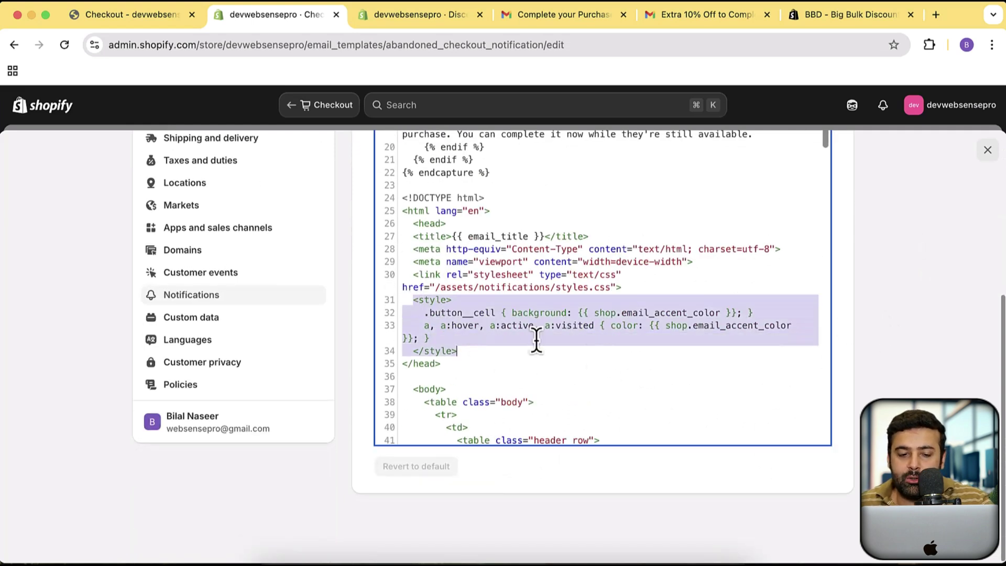
pyautogui.click(576, 339)
pyautogui.press('Return')
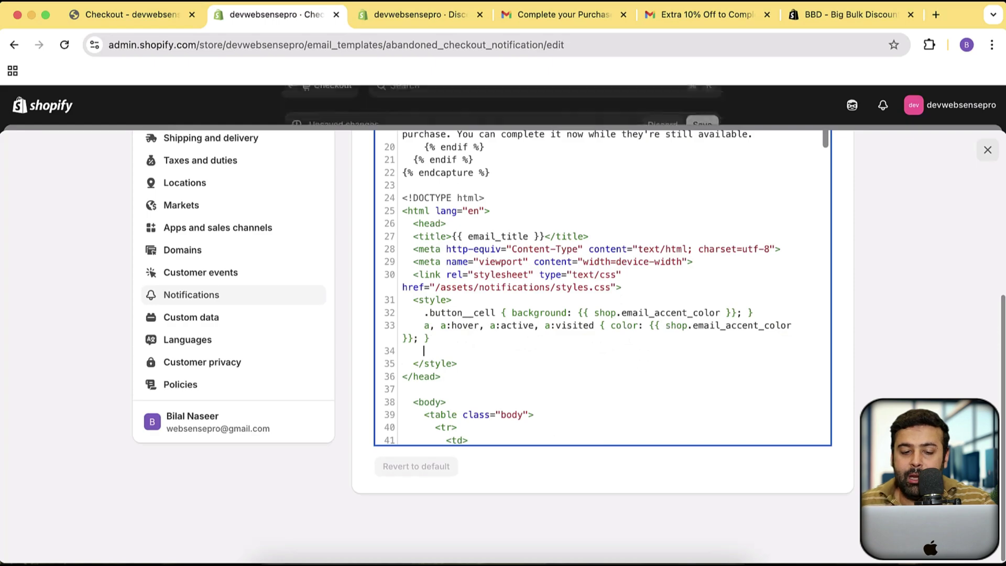
pyautogui.moveTo(459, 364); pyautogui.dragTo(423, 367)
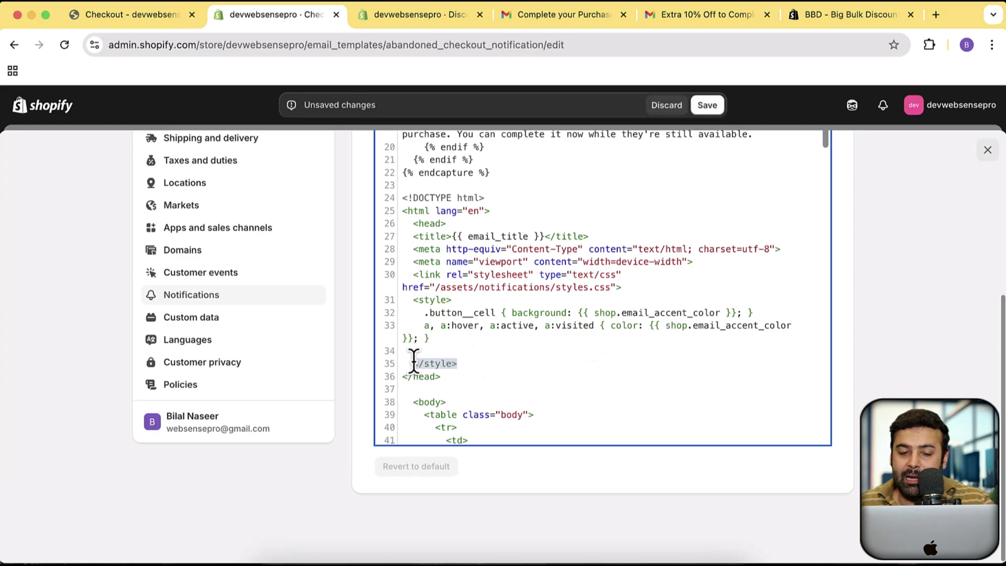
pyautogui.click(422, 351)
# Switch to the code editor and copy the whole .discount-code CSS rule from the untitled file
pyautogui.hotkey('ctrl', 'Up')
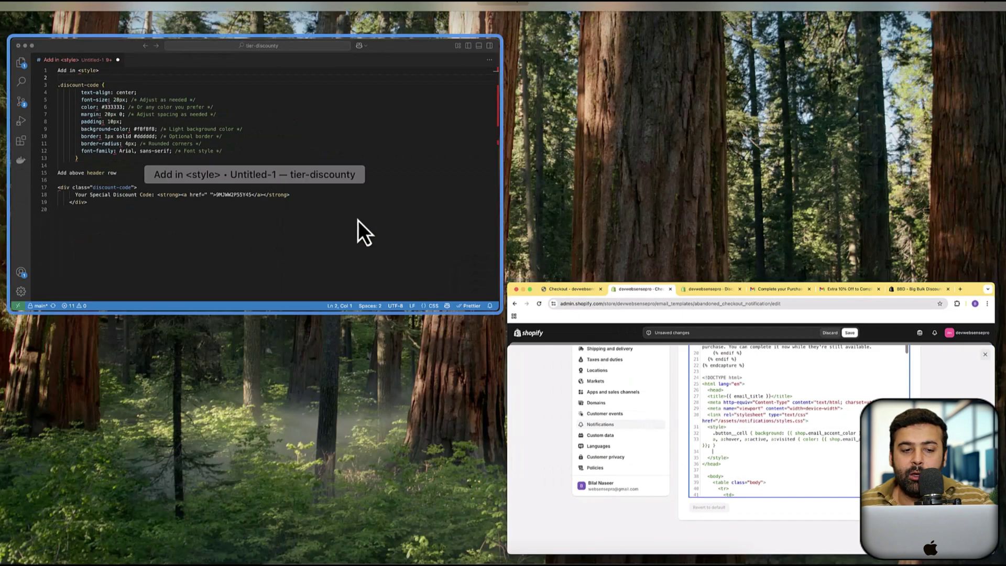
pyautogui.click(357, 220)
pyautogui.moveTo(156, 248); pyautogui.dragTo(94, 97)
pyautogui.press('super+c')
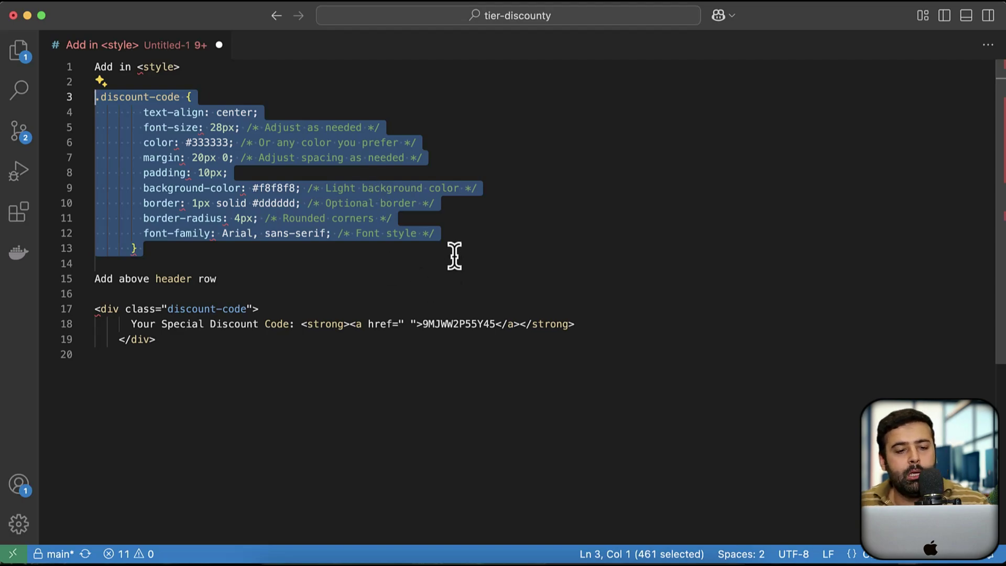
# Switch back to the Shopify email template and paste the .discount-code rule on the empty line before </style>
pyautogui.hotkey('ctrl', 'Up')
pyautogui.click(416, 242)
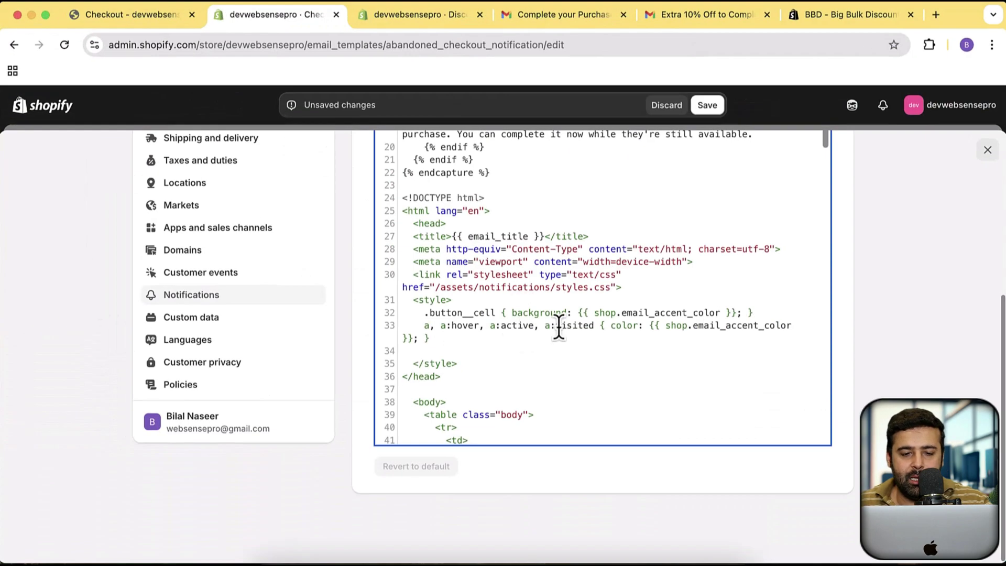
pyautogui.click(510, 352)
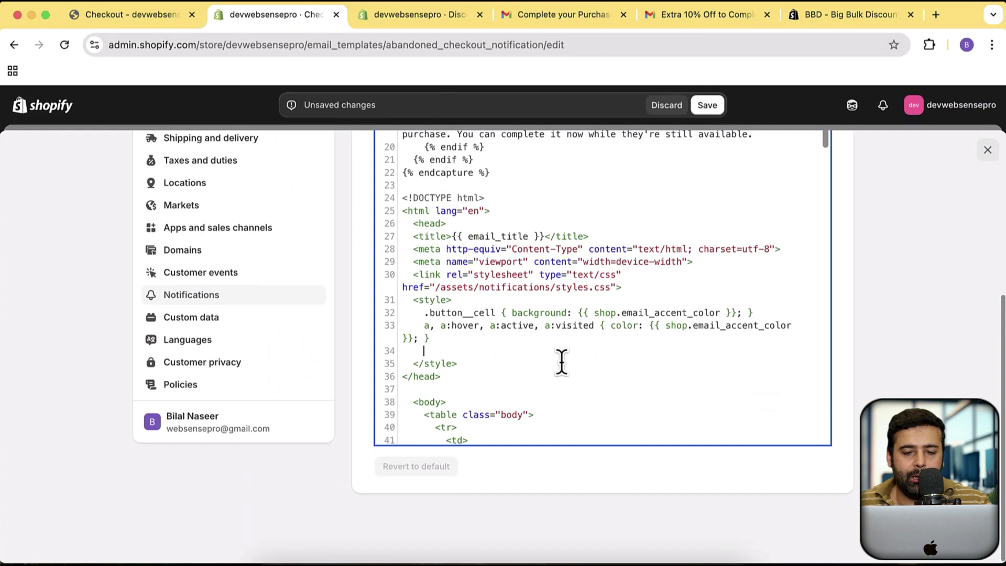
pyautogui.press('super+v')
# Insert an empty line after the <td> directly above the <table class="header row"> tag in the email's HTML body
pyautogui.scroll(-4, 654, 285)
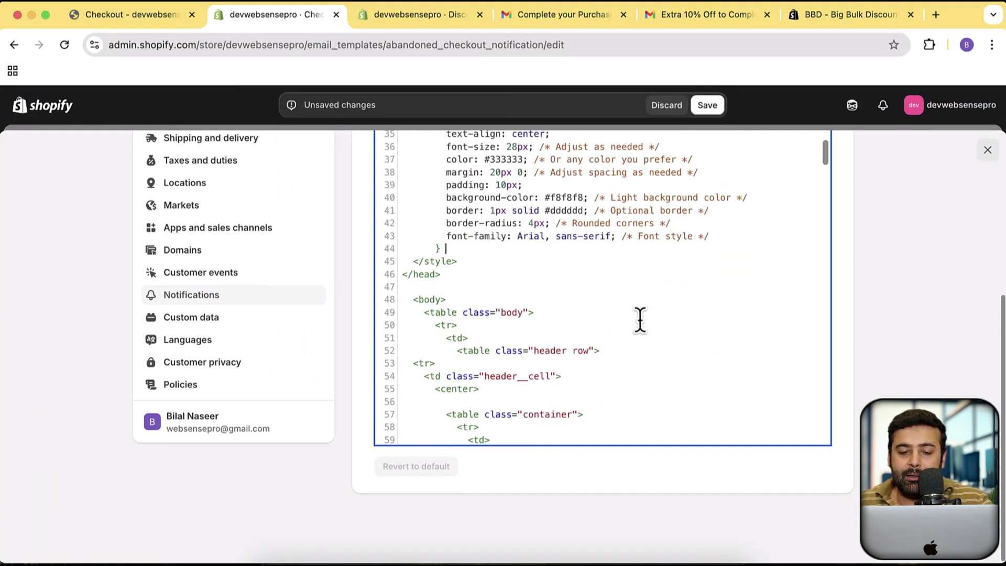
pyautogui.scroll(-5, 640, 319)
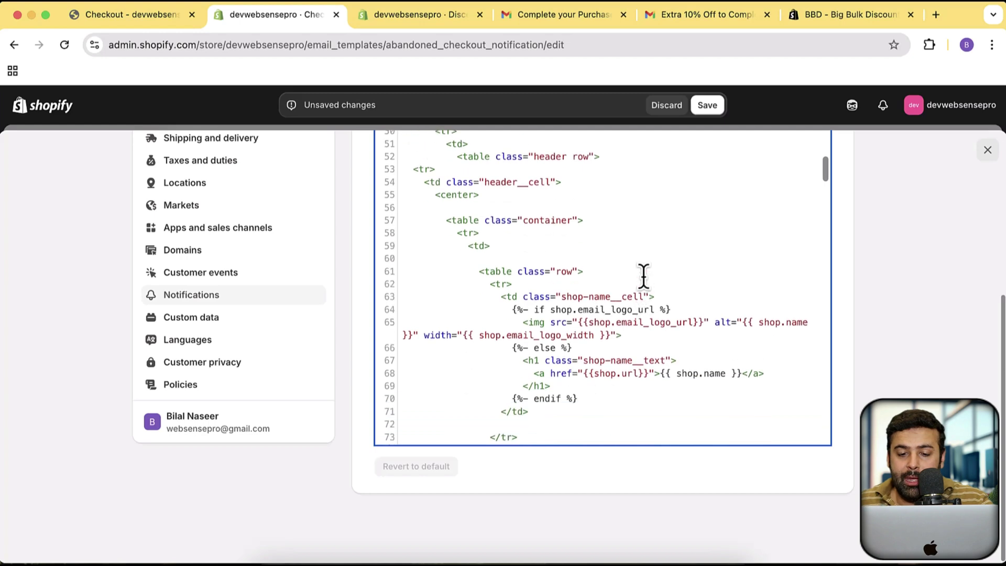
pyautogui.scroll(-1, 644, 276)
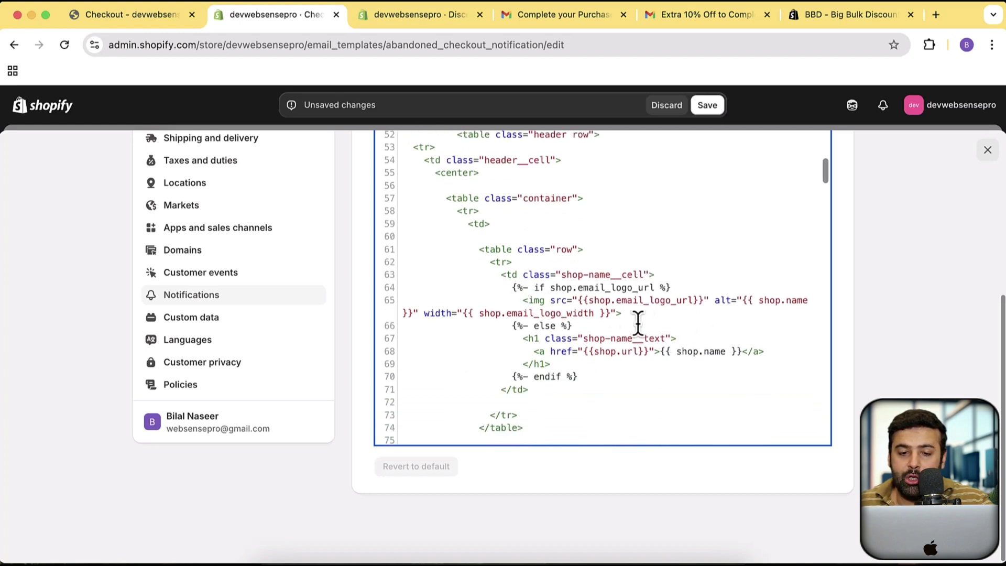
pyautogui.scroll(3, 636, 323)
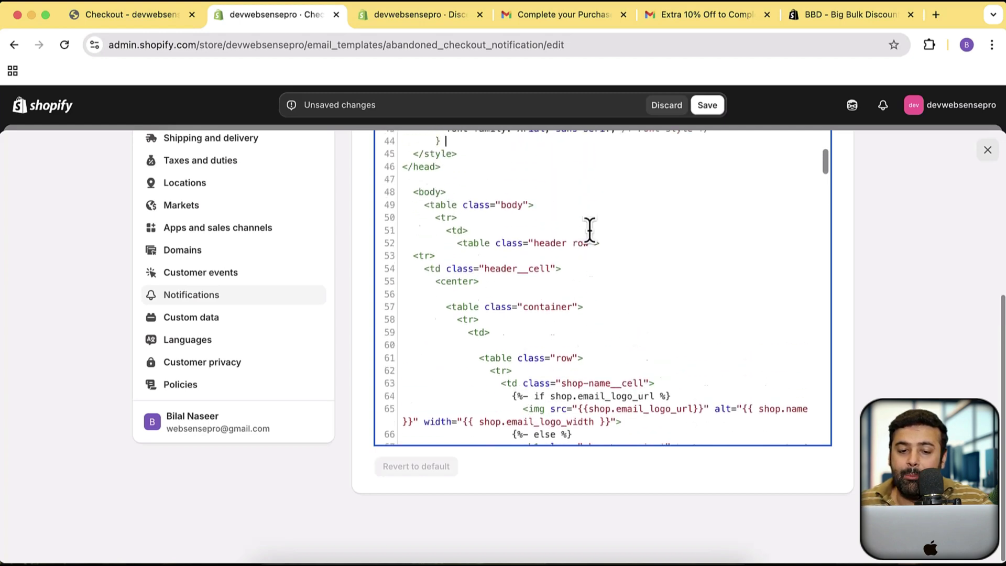
pyautogui.scroll(2, 535, 262)
pyautogui.click(485, 290)
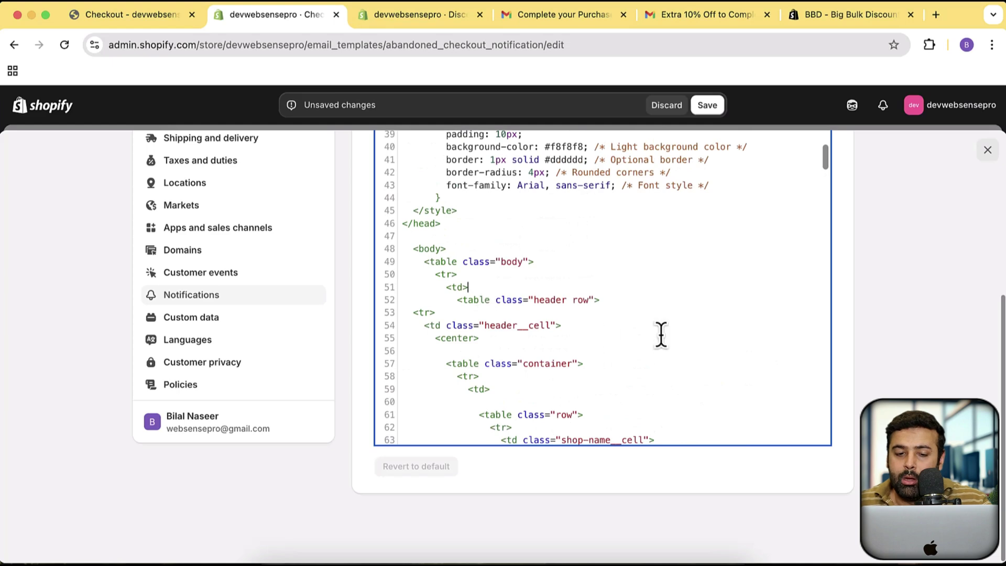
pyautogui.scroll(-3, 668, 286)
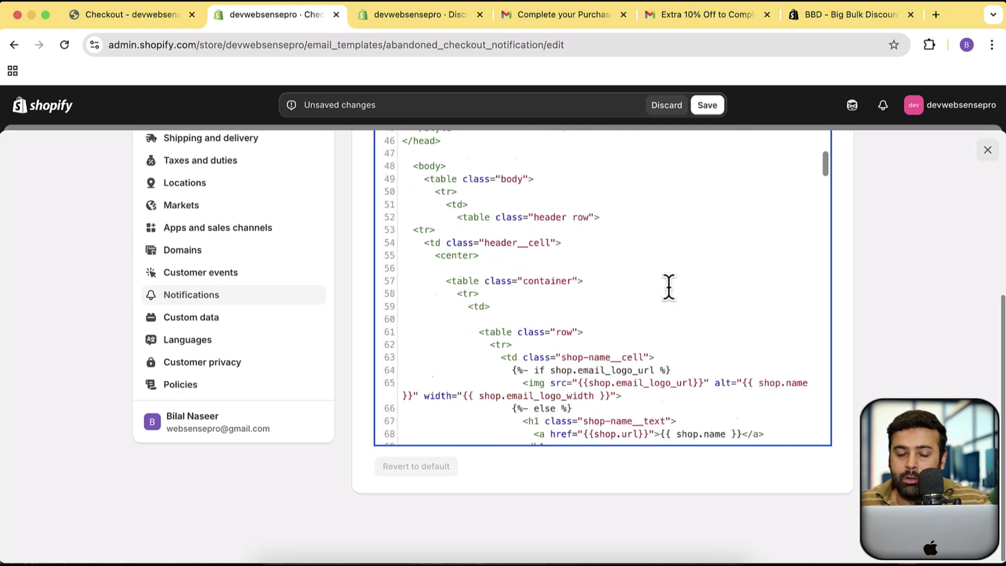
pyautogui.scroll(1, 650, 262)
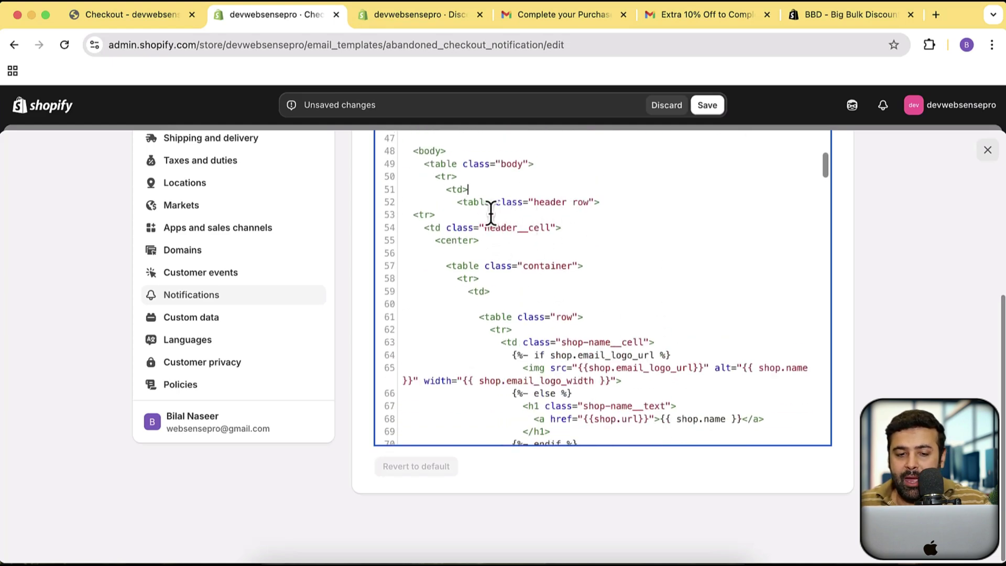
pyautogui.press('Return')
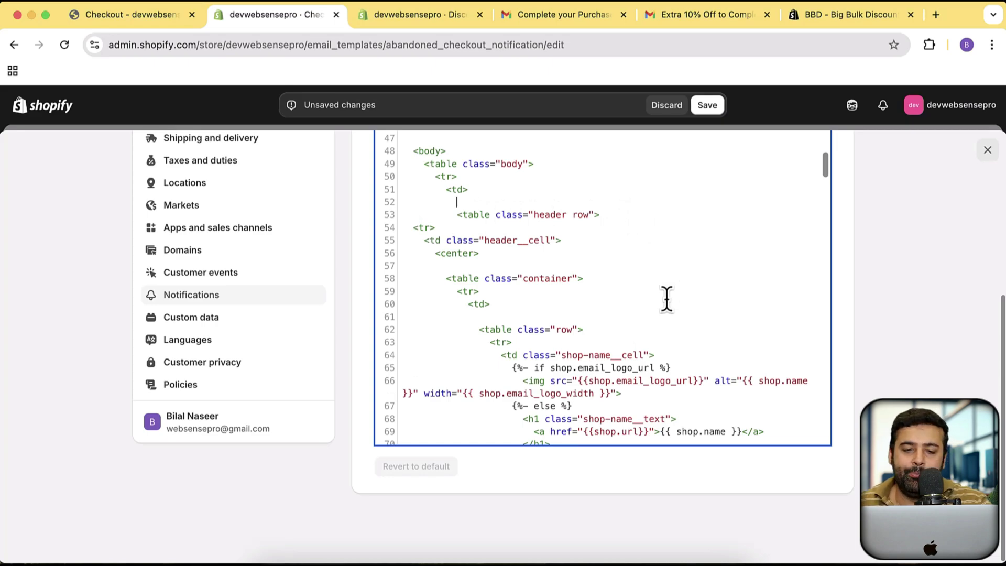
# Switch to the code editor and replace the sample code inside the discount-code div's link with 10OFF
pyautogui.hotkey('ctrl', 'Up')
pyautogui.click(288, 256)
pyautogui.moveTo(155, 339); pyautogui.dragTo(91, 310)
pyautogui.click(460, 359)
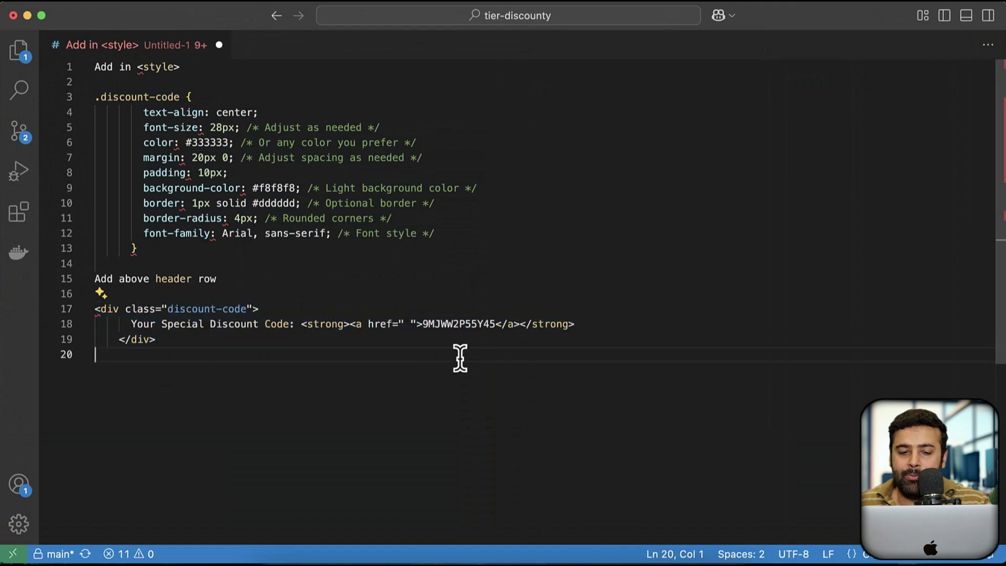
pyautogui.moveTo(422, 324); pyautogui.dragTo(494, 328)
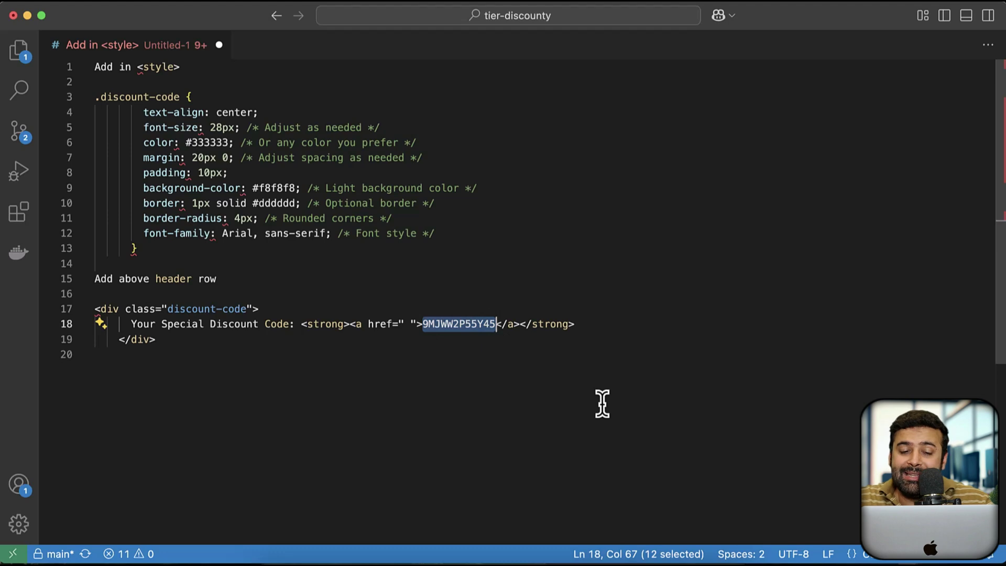
pyautogui.write('100FF')
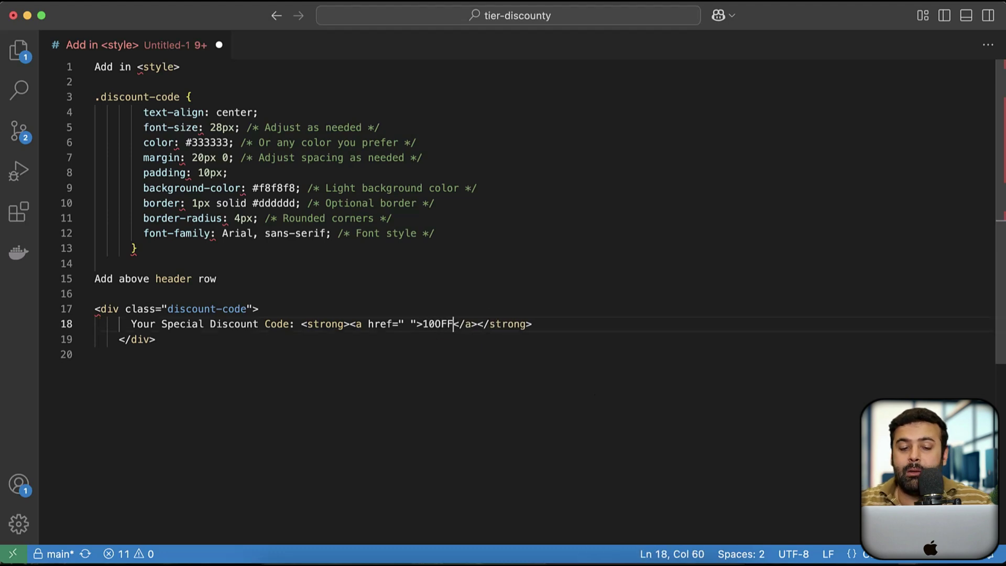
# Copy the whole discount-code div block containing "Your Special Discount Code:" from the untitled file
pyautogui.doubleClick(438, 324)
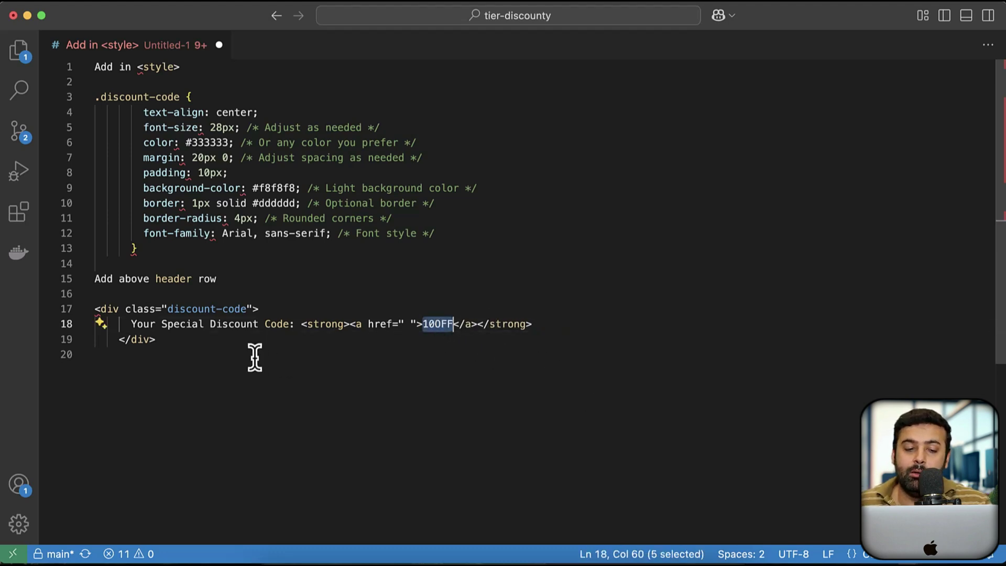
pyautogui.click(187, 355)
pyautogui.moveTo(157, 339); pyautogui.dragTo(96, 307)
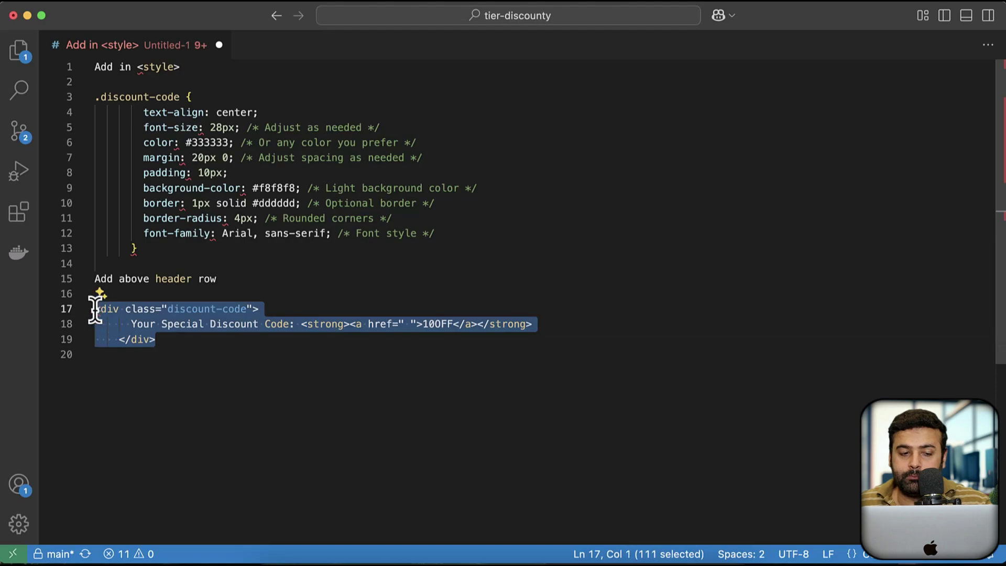
# Switch back to the Shopify email template, paste the discount-code div on the empty line above the header row table, and save the template
pyautogui.hotkey('ctrl', 'Up')
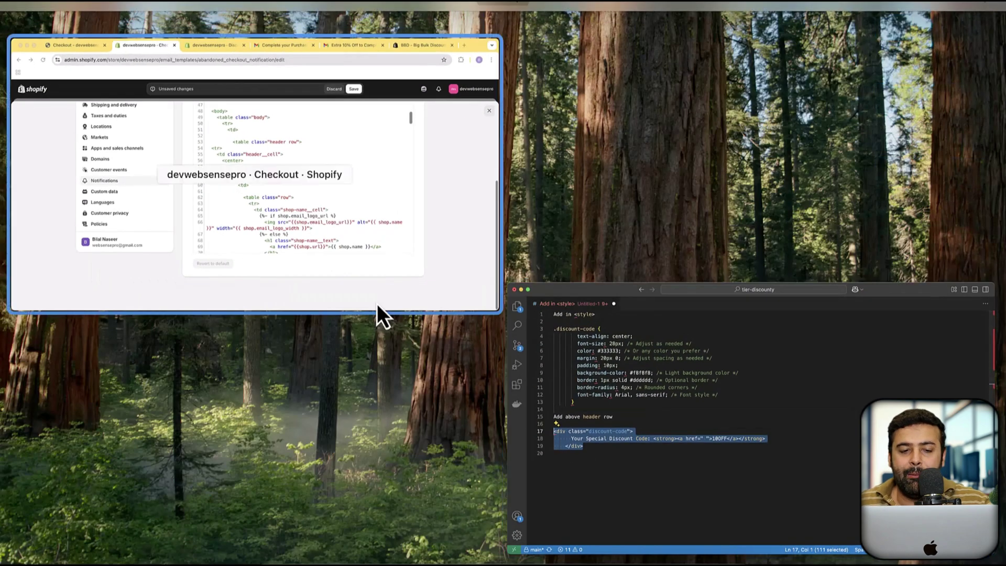
pyautogui.click(377, 303)
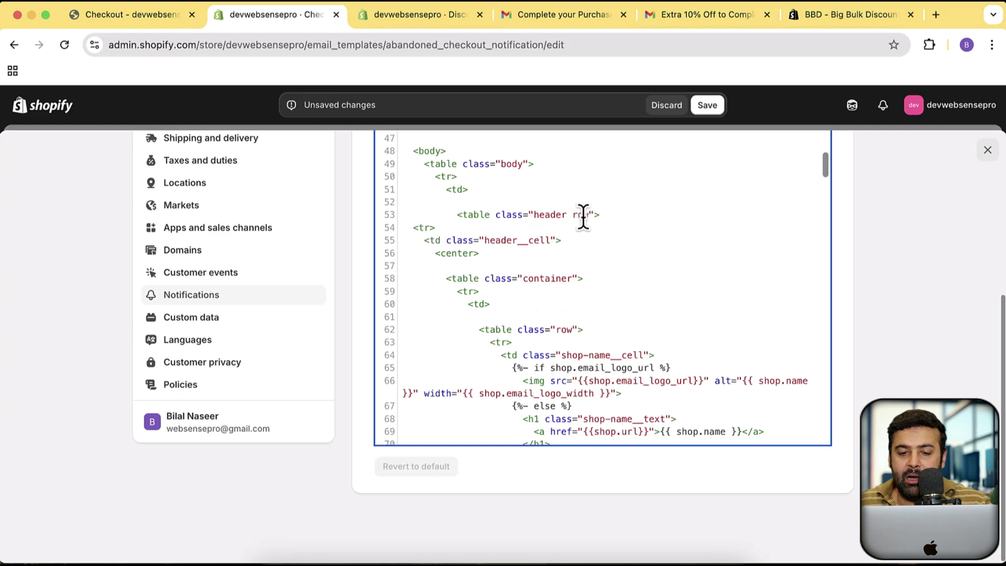
pyautogui.moveTo(588, 214); pyautogui.dragTo(534, 216)
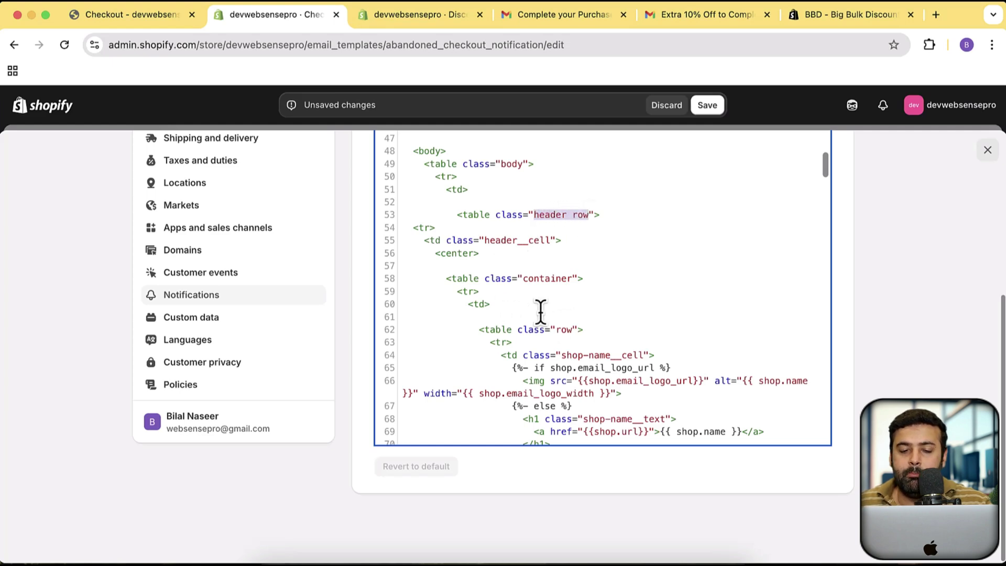
pyautogui.click(467, 200)
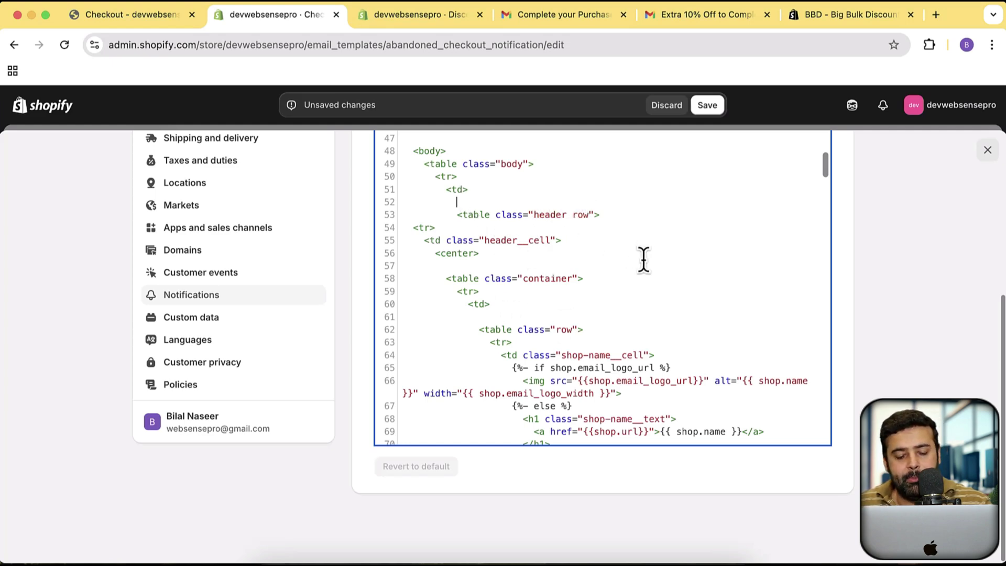
pyautogui.write('<div class="discount-code">       Your Special Discount Code: <strong><a href=" ">10OFF</a></strong>     </div>')
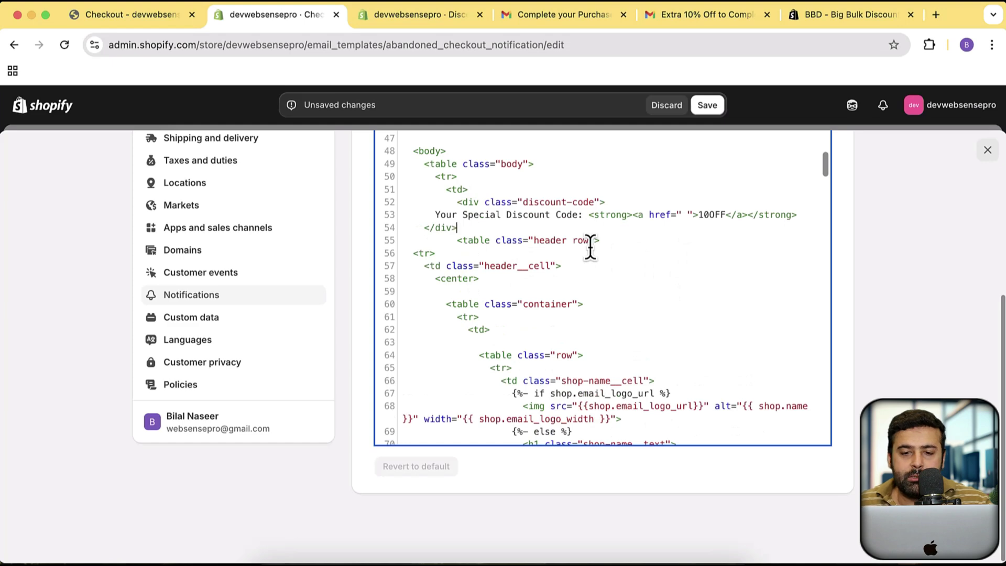
pyautogui.click(708, 106)
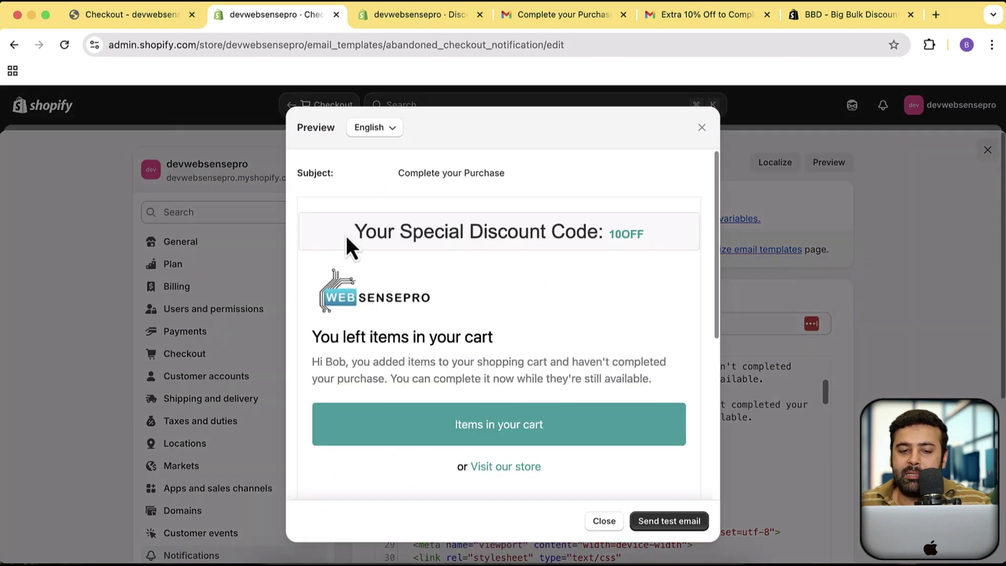
# Examine the discount code banner, email content and subject line in the abandoned checkout email preview, and close the preview
pyautogui.moveTo(347, 236); pyautogui.dragTo(590, 222)
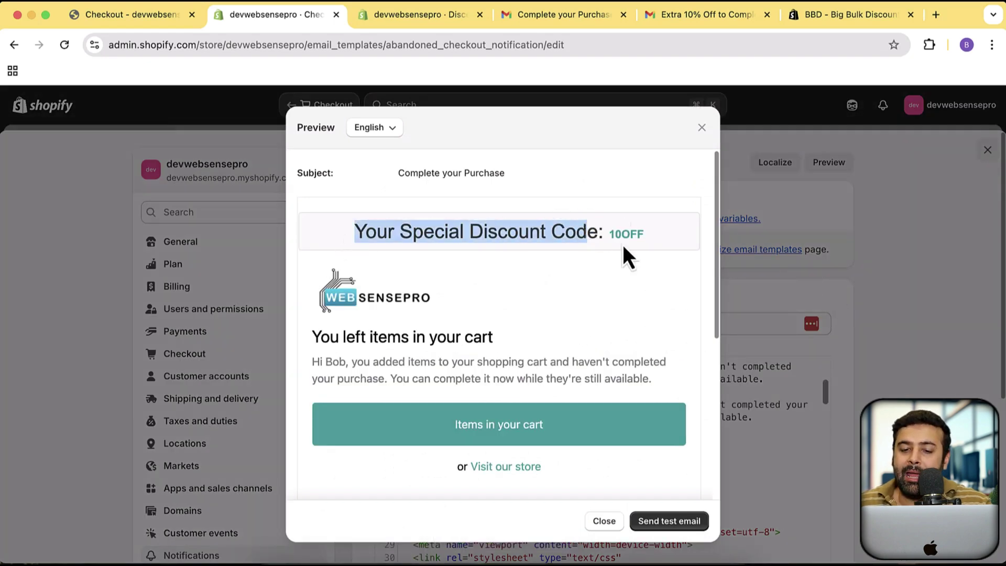
pyautogui.scroll(-5, 670, 283)
pyautogui.scroll(6, 667, 344)
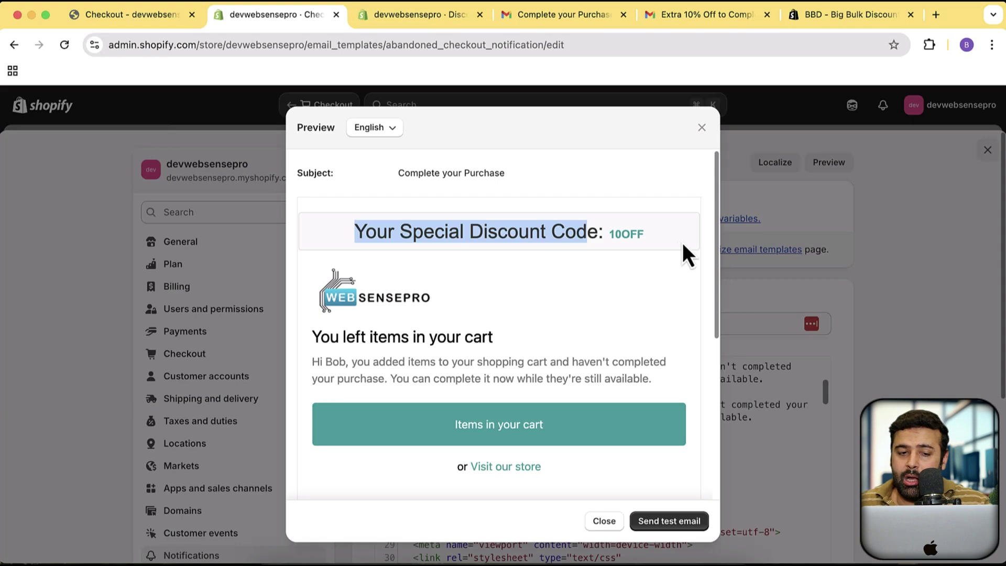
pyautogui.moveTo(399, 175); pyautogui.dragTo(521, 178)
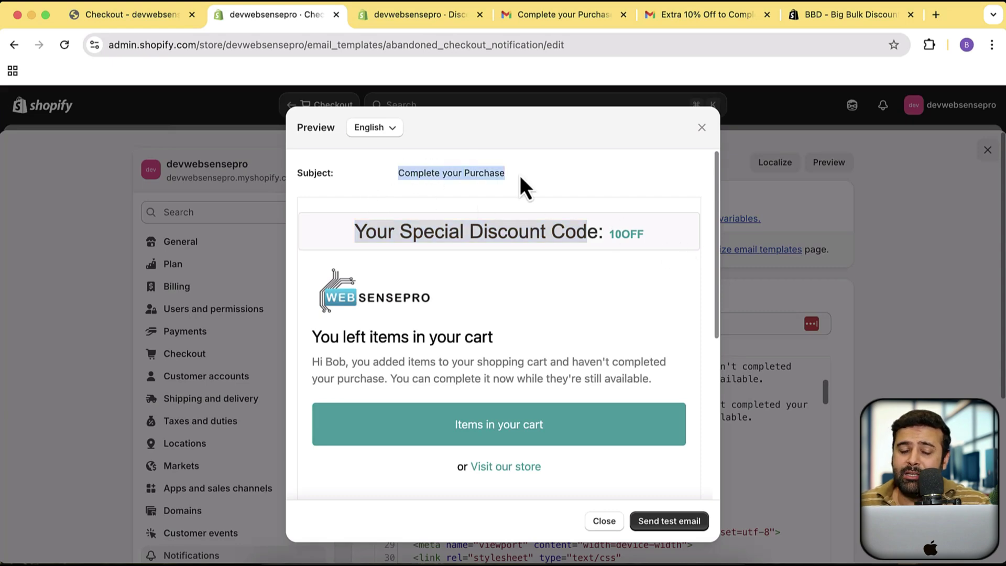
pyautogui.click(537, 201)
pyautogui.moveTo(392, 178); pyautogui.dragTo(562, 173)
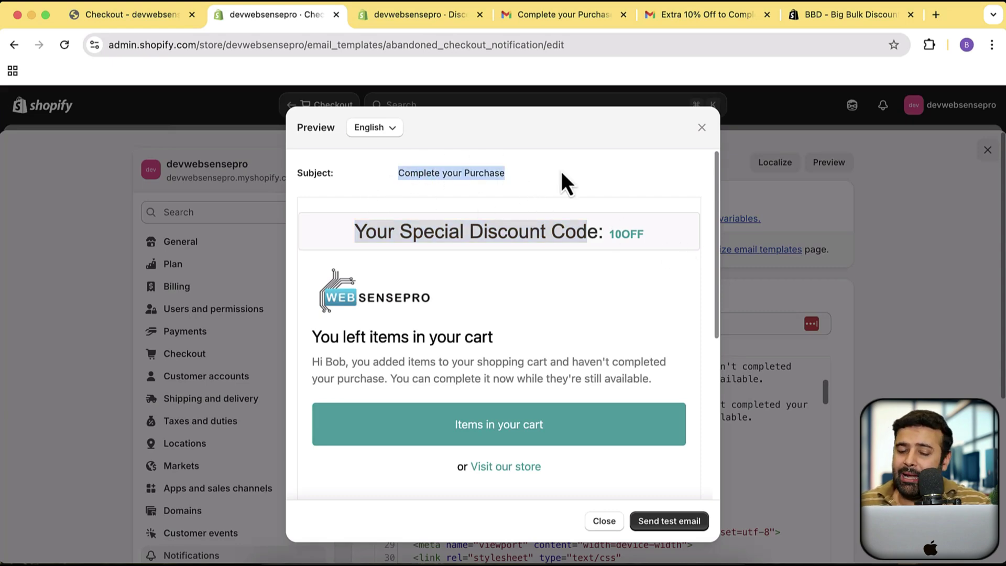
pyautogui.click(702, 128)
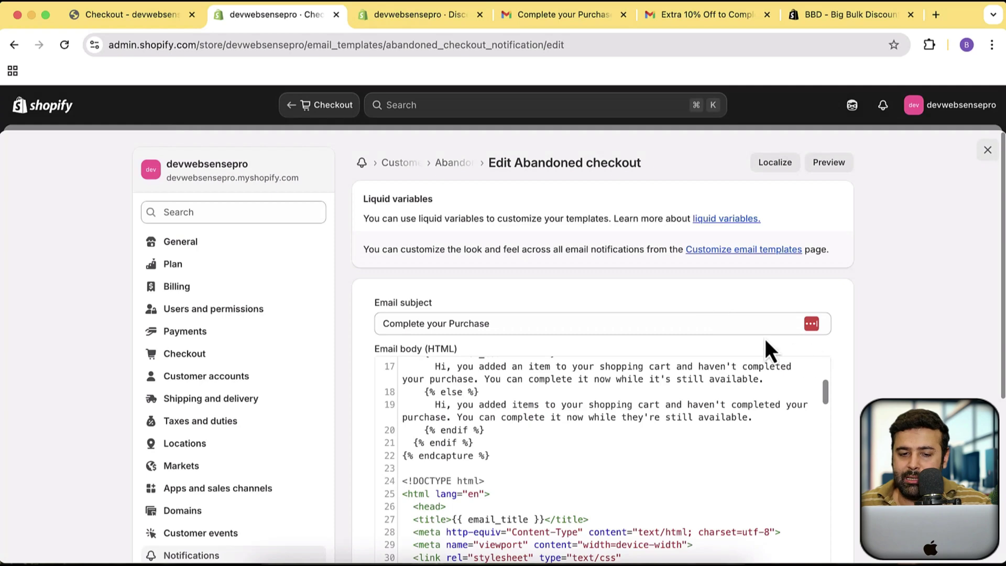
# Change the email subject to "Get Extra 10% Discount To Complete your Purchase - Valid For 3 Days Only"
pyautogui.click(424, 324)
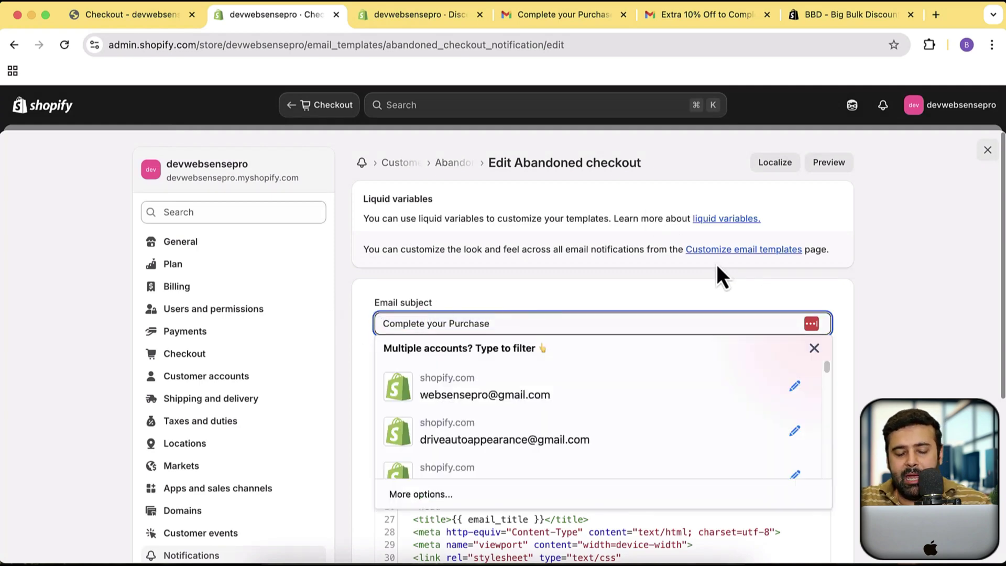
pyautogui.write('Get Ext')
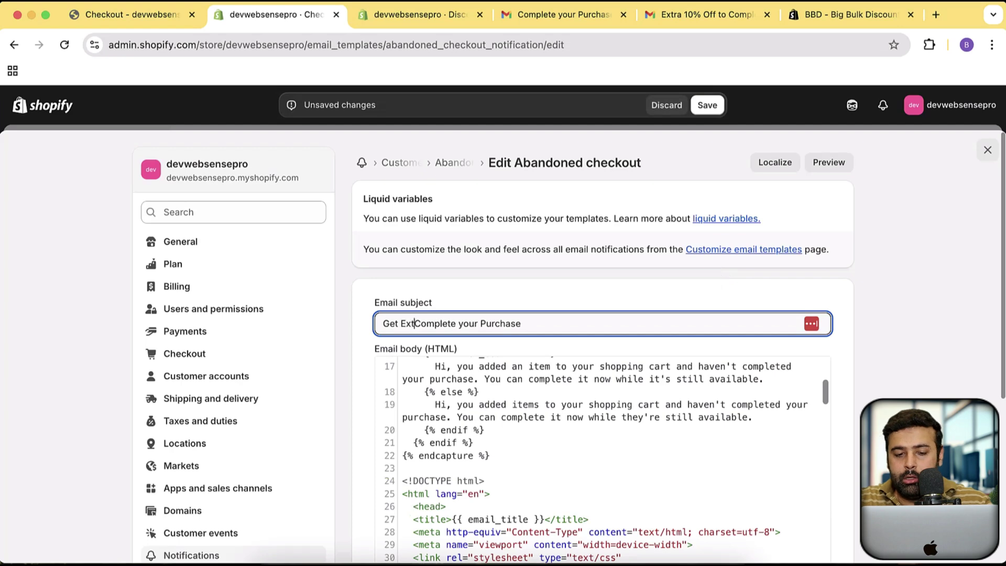
pyautogui.write('r a 10')
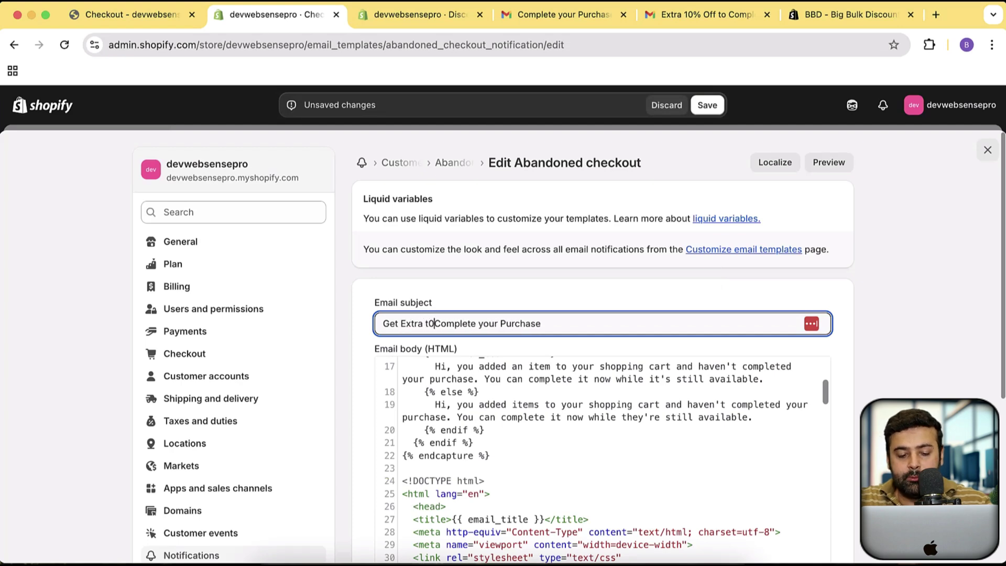
pyautogui.write('% Discount To')
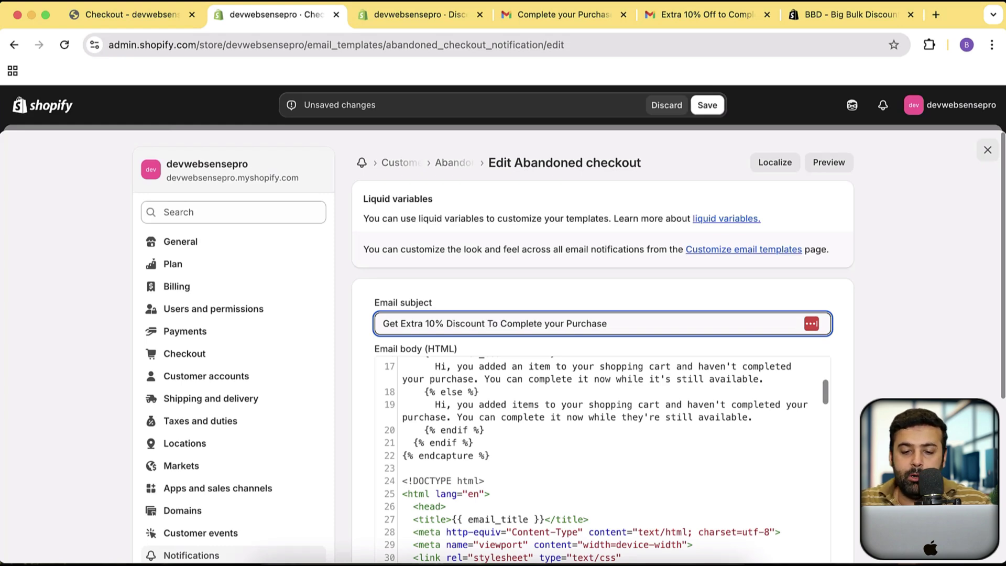
pyautogui.write('- Limi')
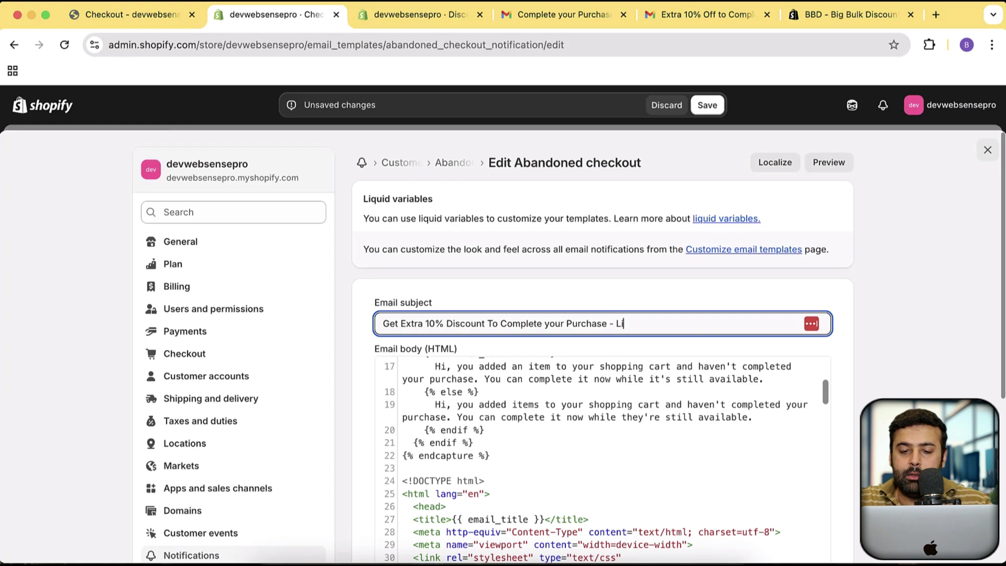
pyautogui.press('BackSpace')
pyautogui.press('BackSpace')
pyautogui.press('BackSpace')
pyautogui.press('BackSpace')
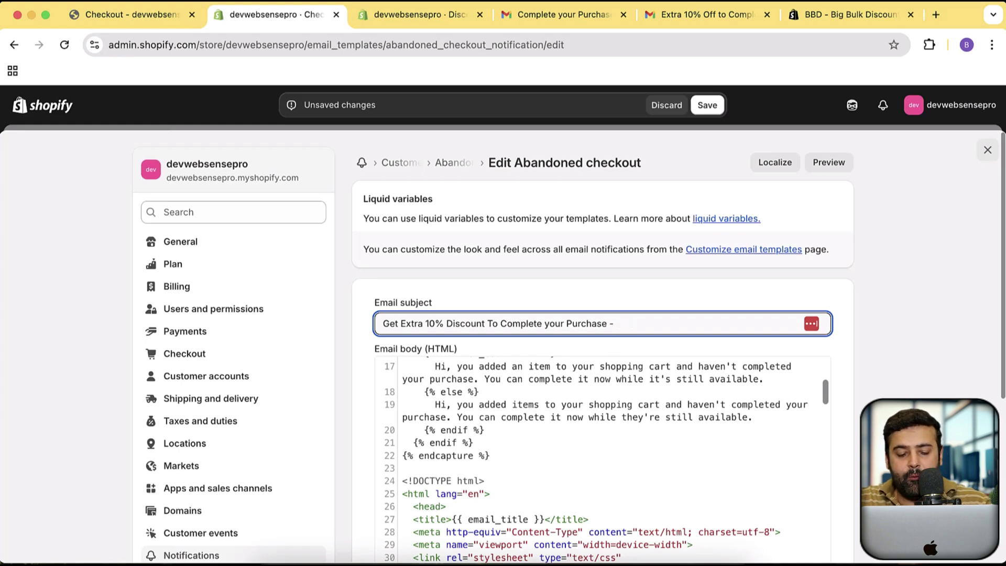
pyautogui.write('Valid For ')
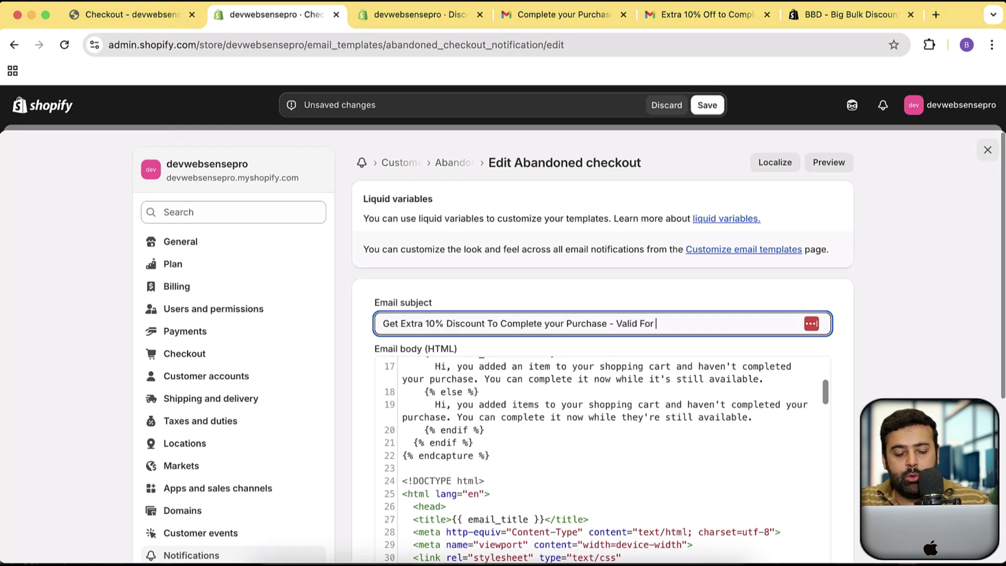
pyautogui.write('3 Days Onl')
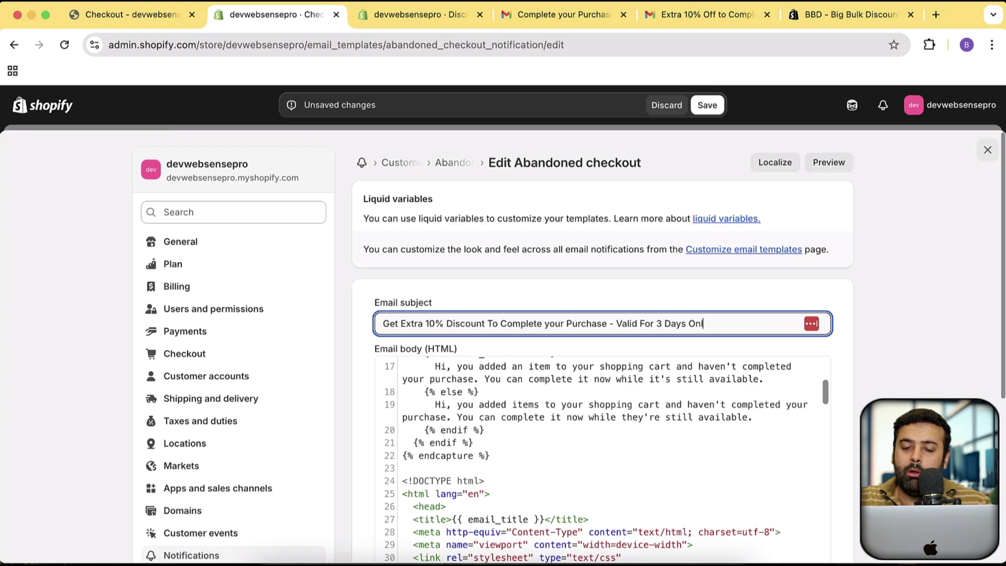
pyautogui.write('y')
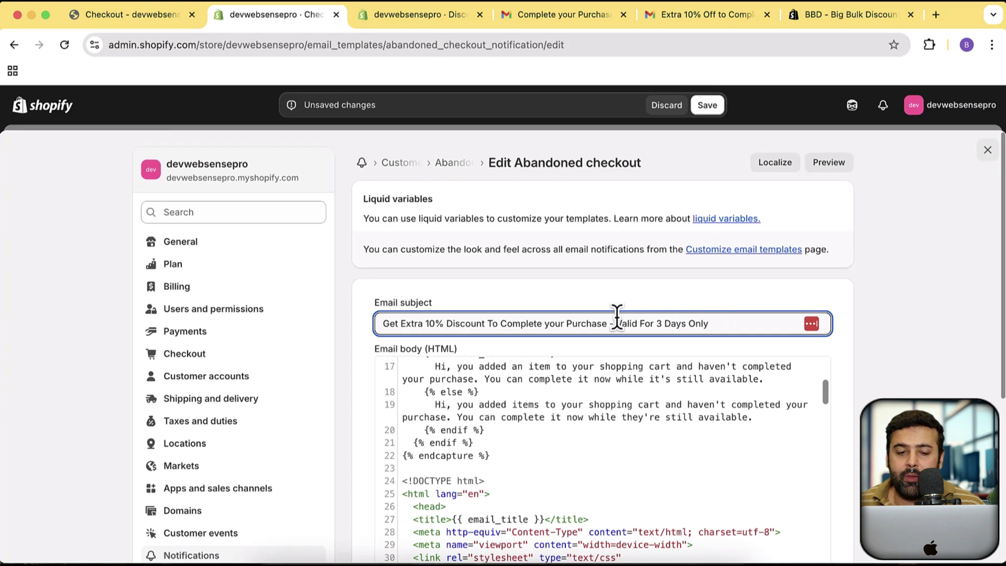
pyautogui.moveTo(427, 323); pyautogui.dragTo(472, 322)
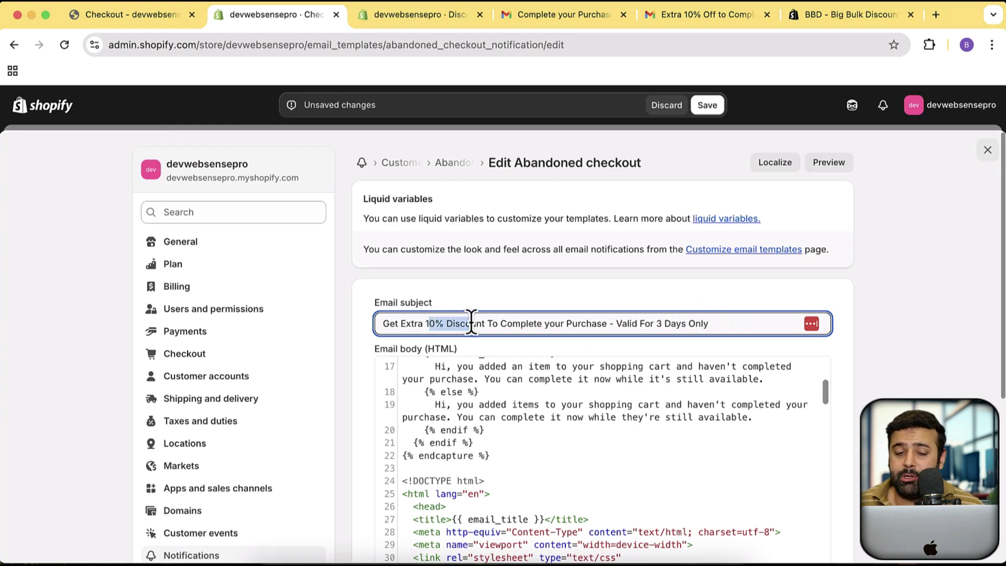
pyautogui.click(620, 323)
pyautogui.moveTo(619, 324); pyautogui.dragTo(709, 326)
pyautogui.click(664, 323)
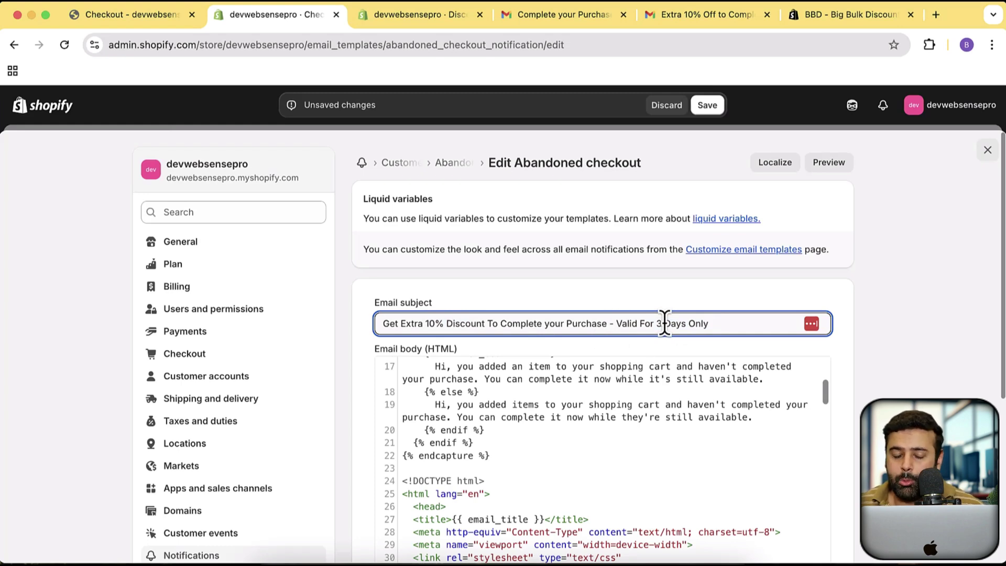
# Save the abandoned checkout email template with the new email subject
pyautogui.tripleClick(580, 323)
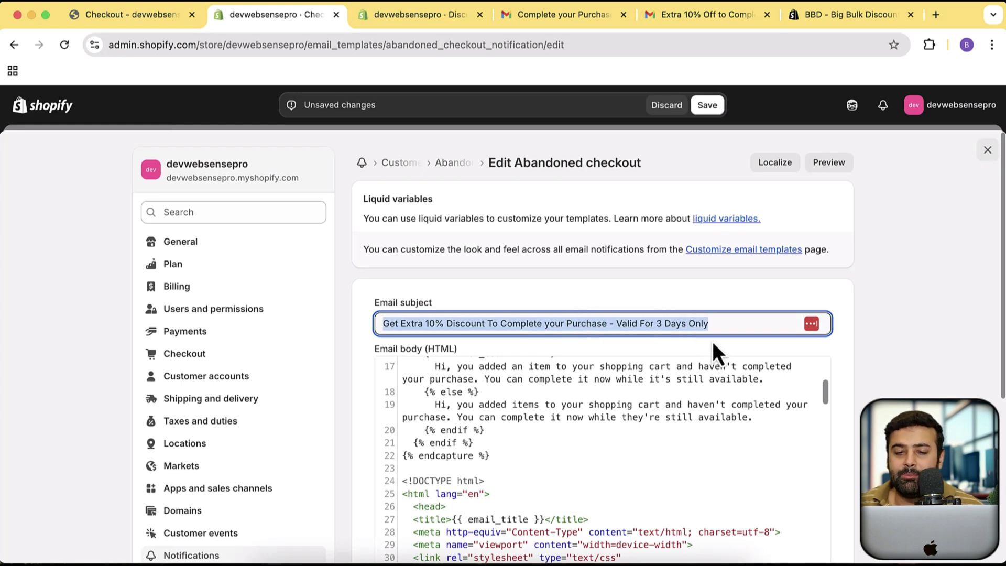
pyautogui.scroll(-3, 705, 343)
pyautogui.scroll(3, 723, 304)
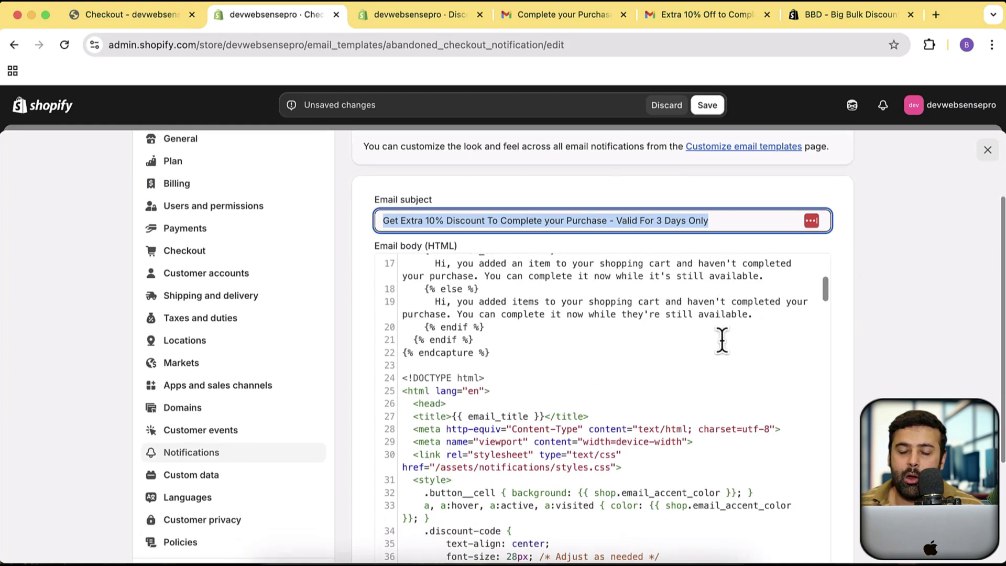
pyautogui.click(707, 107)
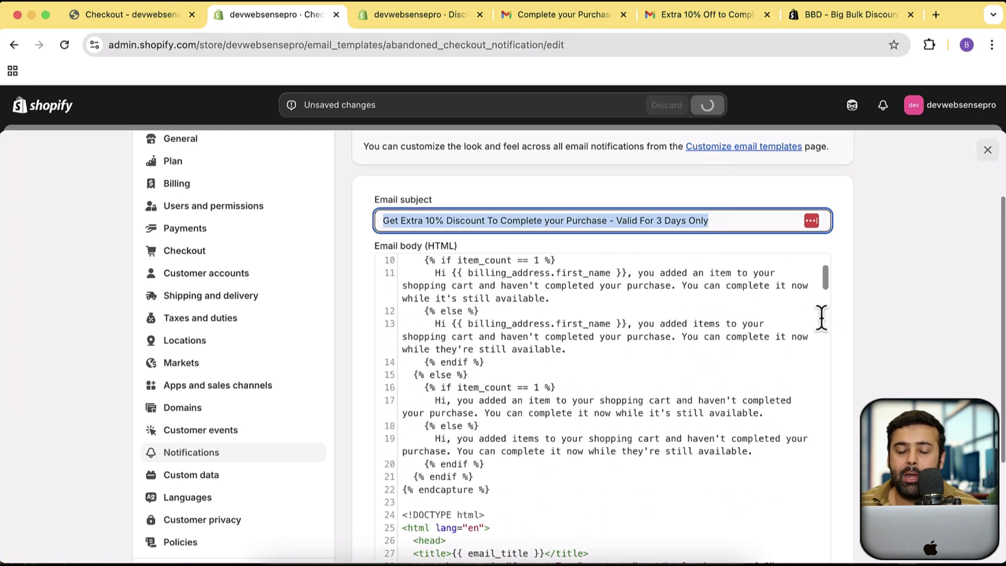
# Preview the saved abandoned checkout email and examine its subject line, discount code banner, message and cart items through to the footer
pyautogui.scroll(3, 807, 344)
pyautogui.scroll(3, 840, 332)
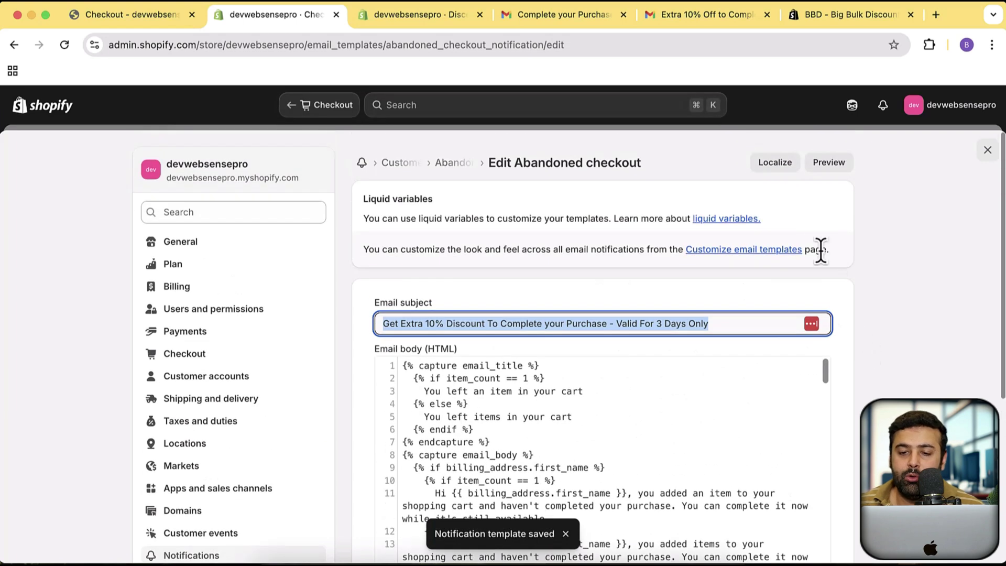
pyautogui.click(828, 164)
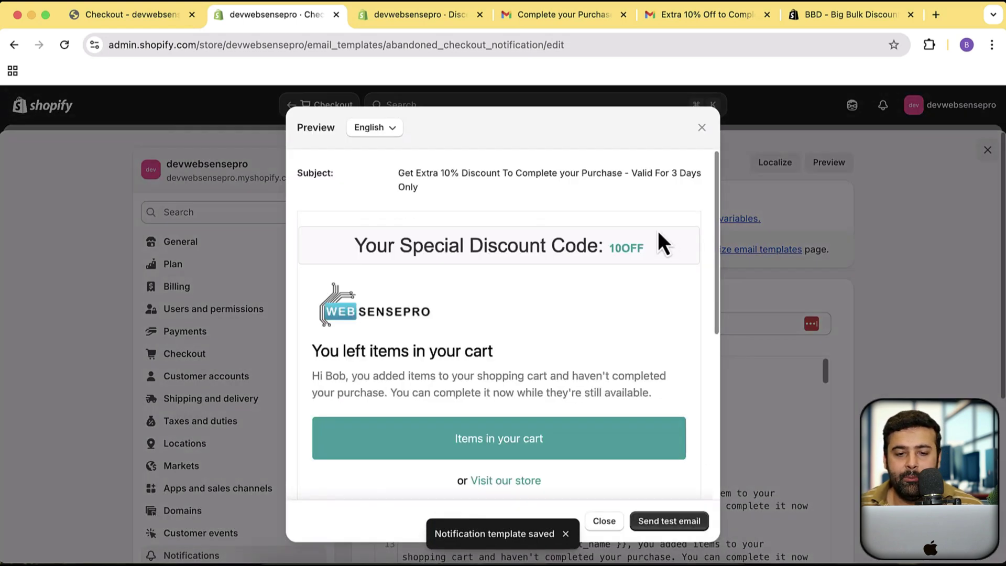
pyautogui.moveTo(401, 173); pyautogui.dragTo(424, 190)
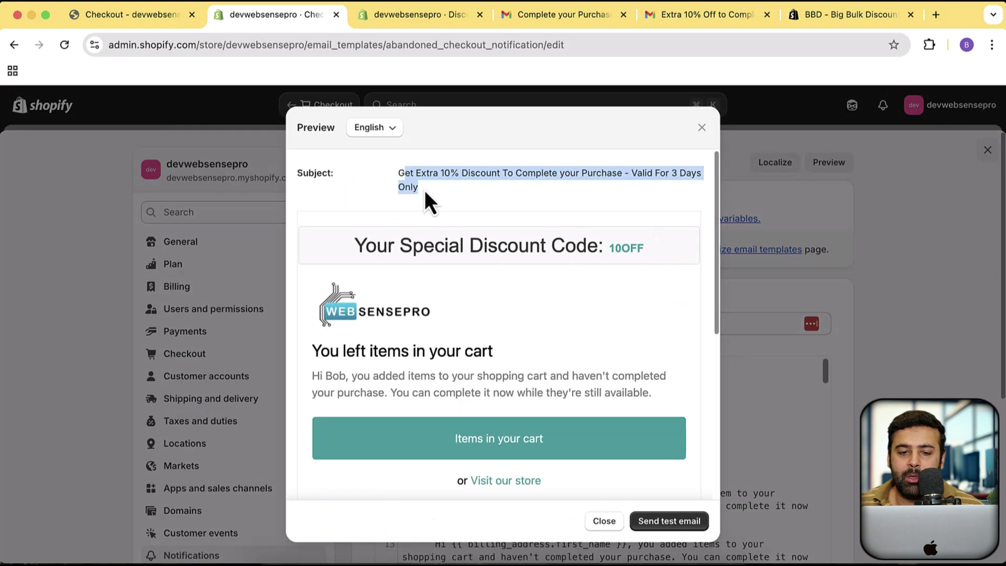
pyautogui.click(493, 178)
pyautogui.scroll(-1, 566, 252)
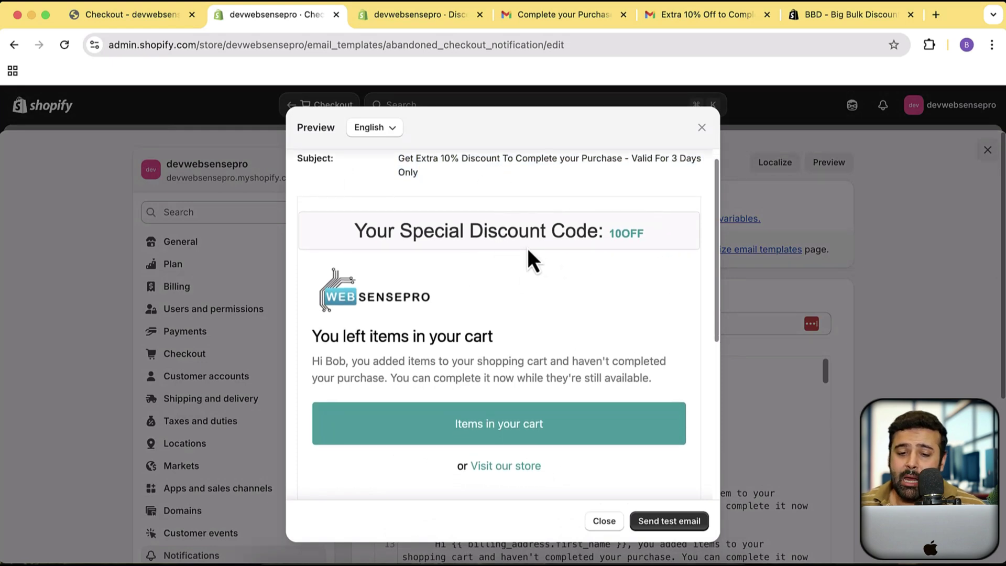
pyautogui.scroll(-10, 606, 231)
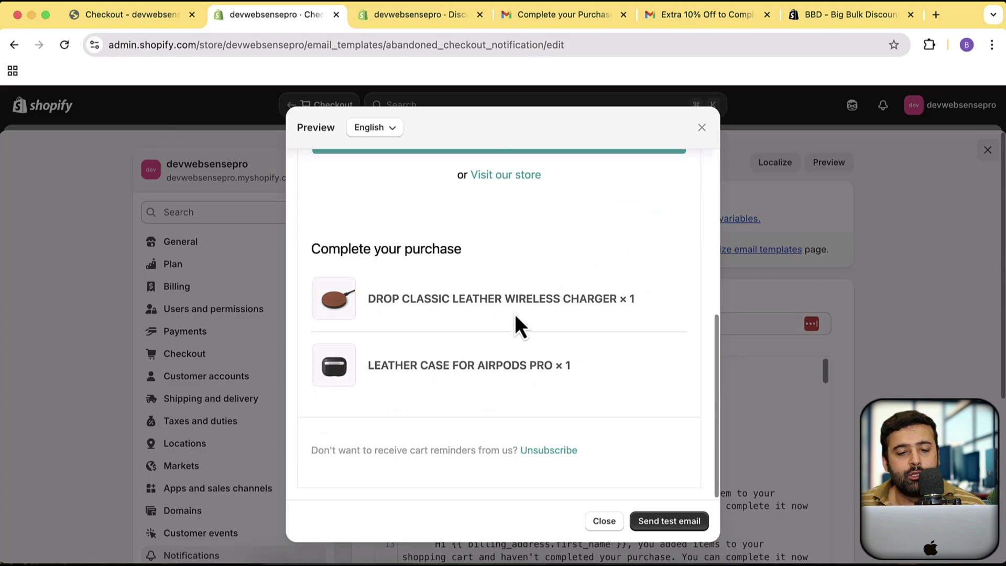
pyautogui.scroll(10, 514, 314)
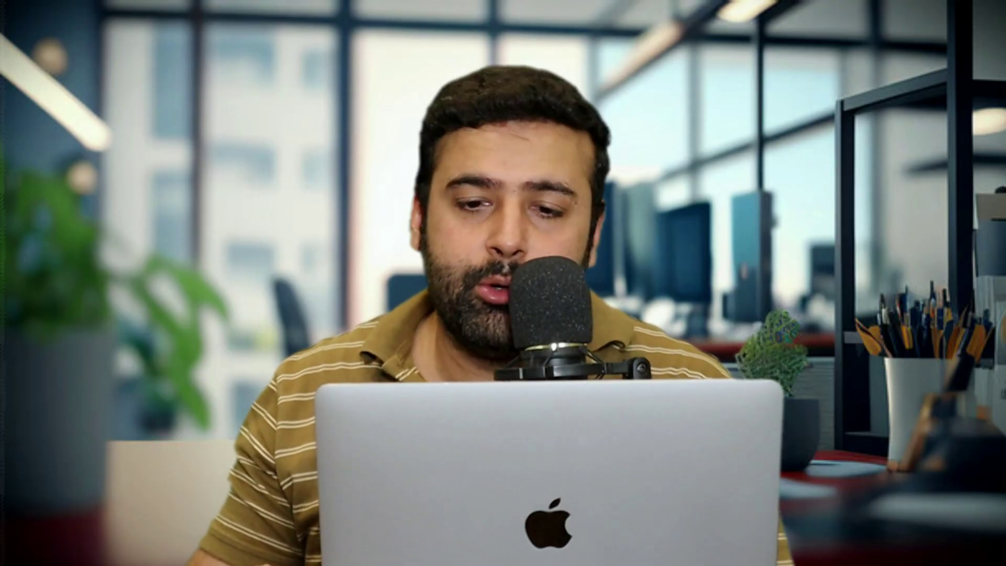